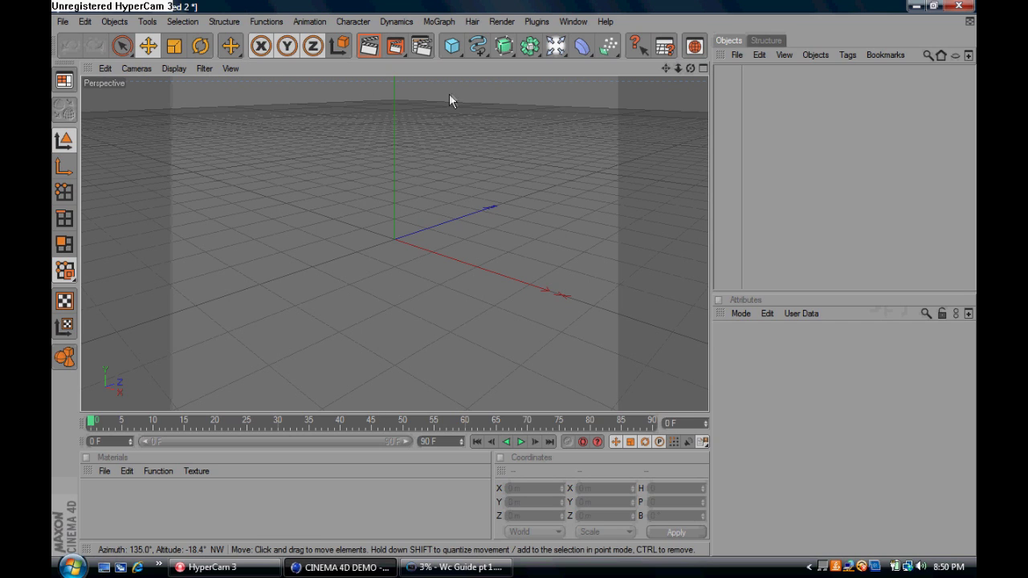
# Add a Text spline to the scene and set its text to "Fatboy0wnz".
pyautogui.click(481, 50)
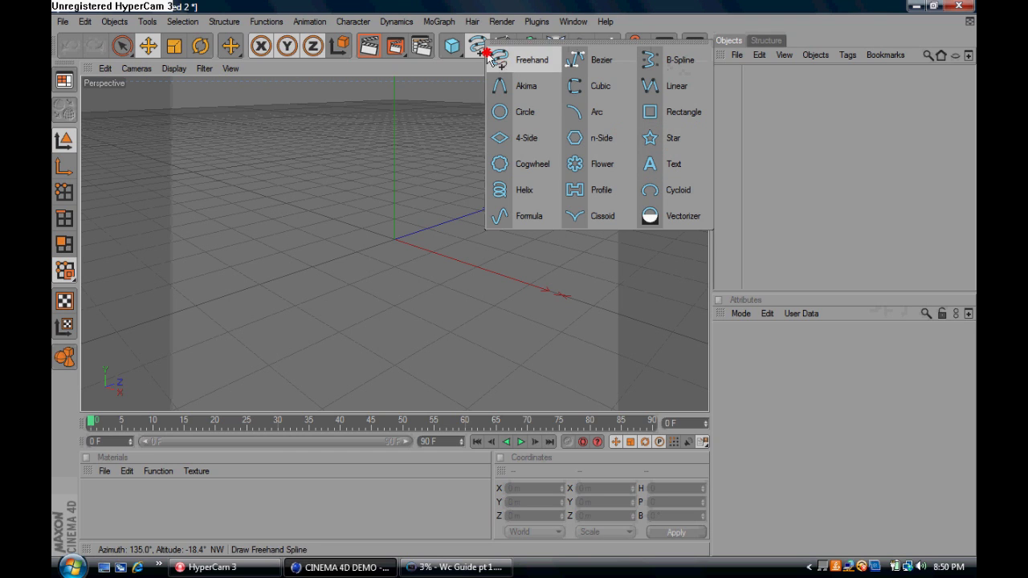
pyautogui.click(662, 164)
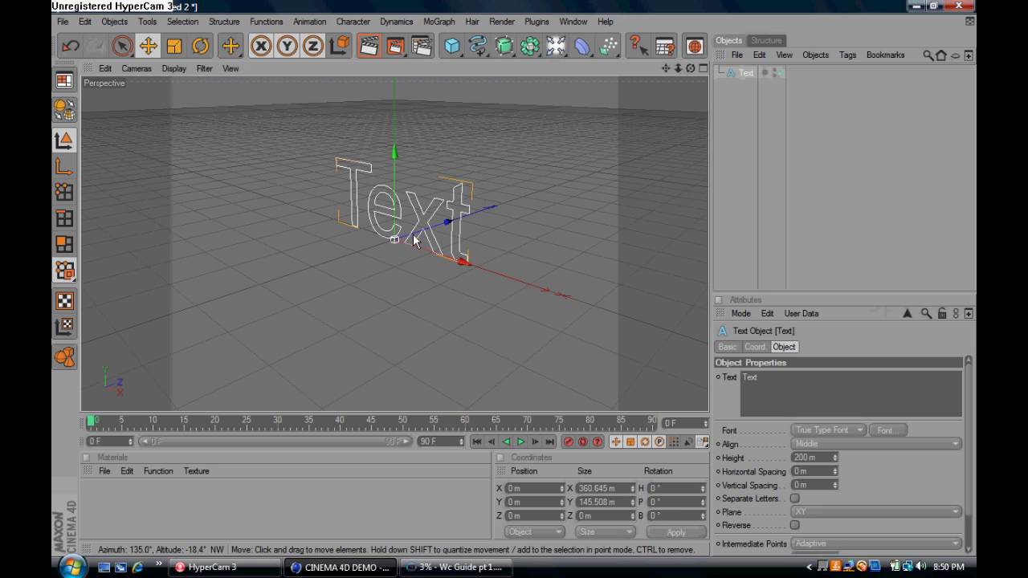
pyautogui.moveTo(765, 378); pyautogui.dragTo(728, 384)
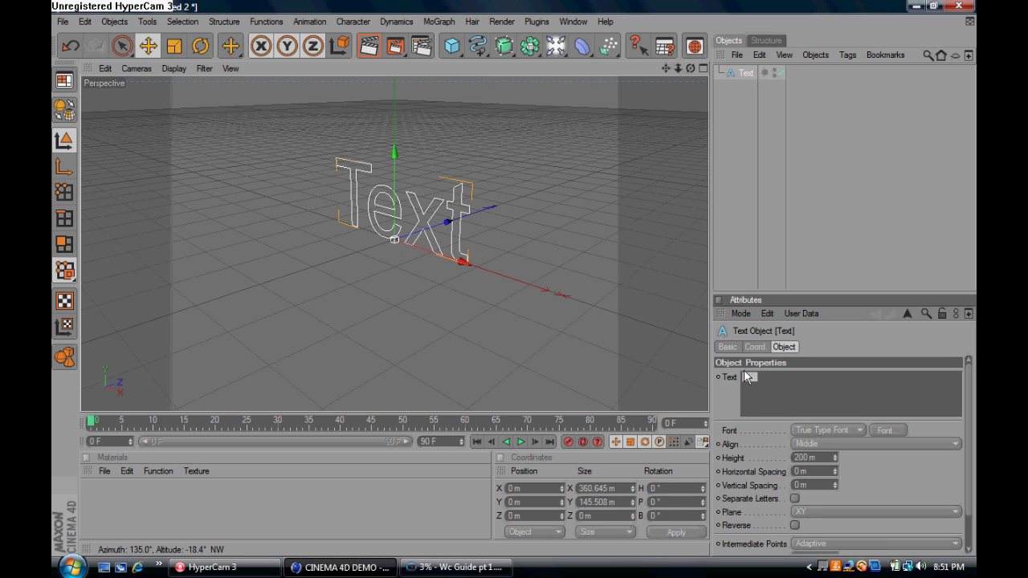
pyautogui.write('Hell')
pyautogui.write('oy0wz')
pyautogui.click(411, 220)
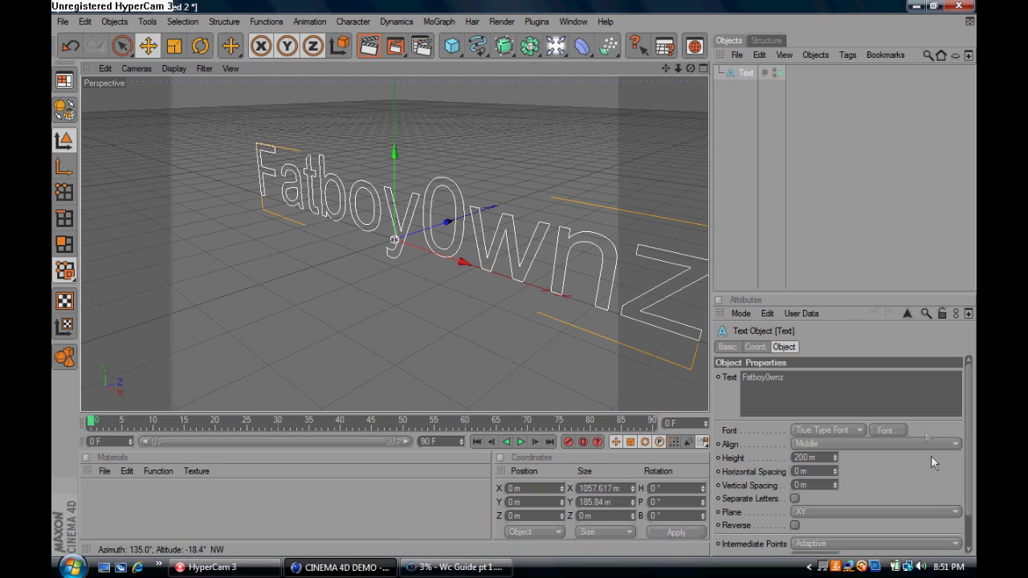
# Set the text spline's plane to ZY.
pyautogui.click(936, 513)
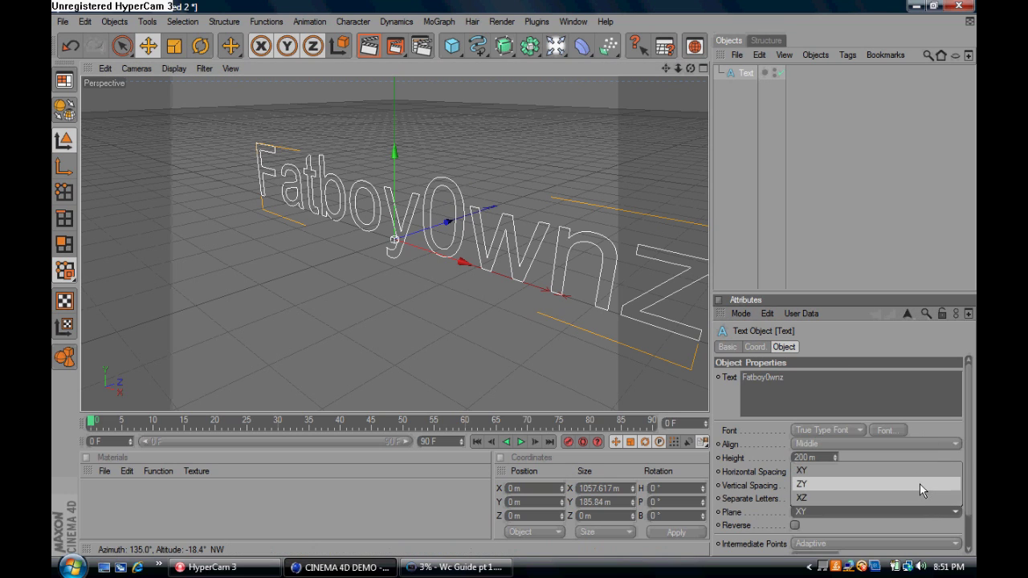
pyautogui.click(917, 485)
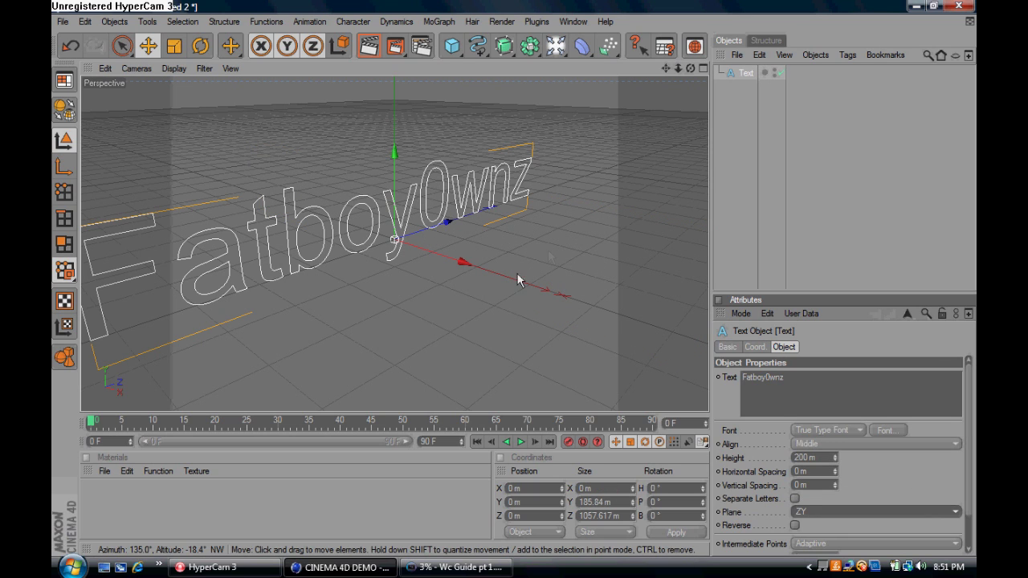
pyautogui.moveTo(464, 282); pyautogui.dragTo(460, 309)
pyautogui.scroll(-2, 459, 300)
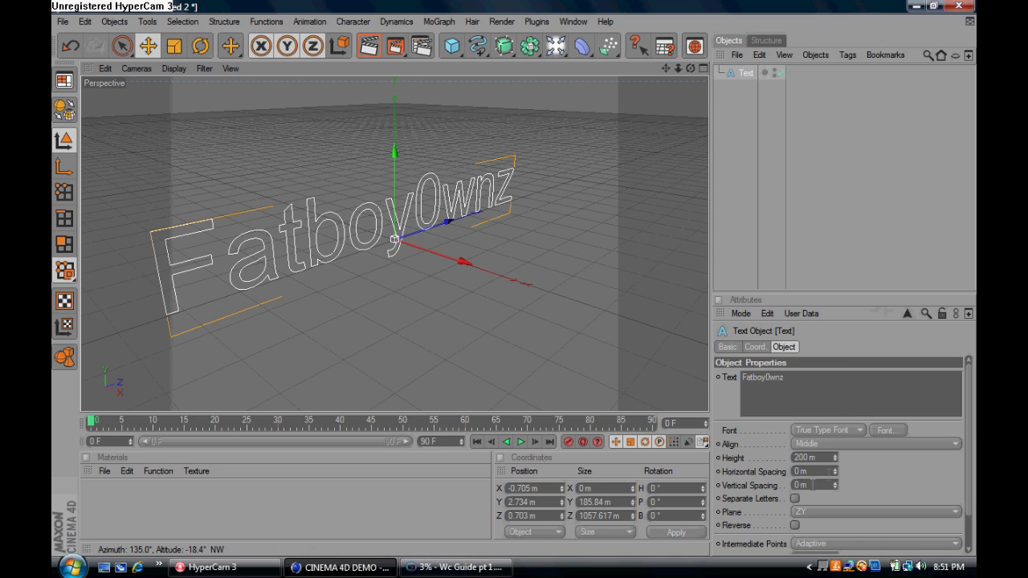
# Tighten the letters by setting the text's horizontal spacing to -14 m.
pyautogui.click(825, 471)
pyautogui.scroll(-5, 825, 472)
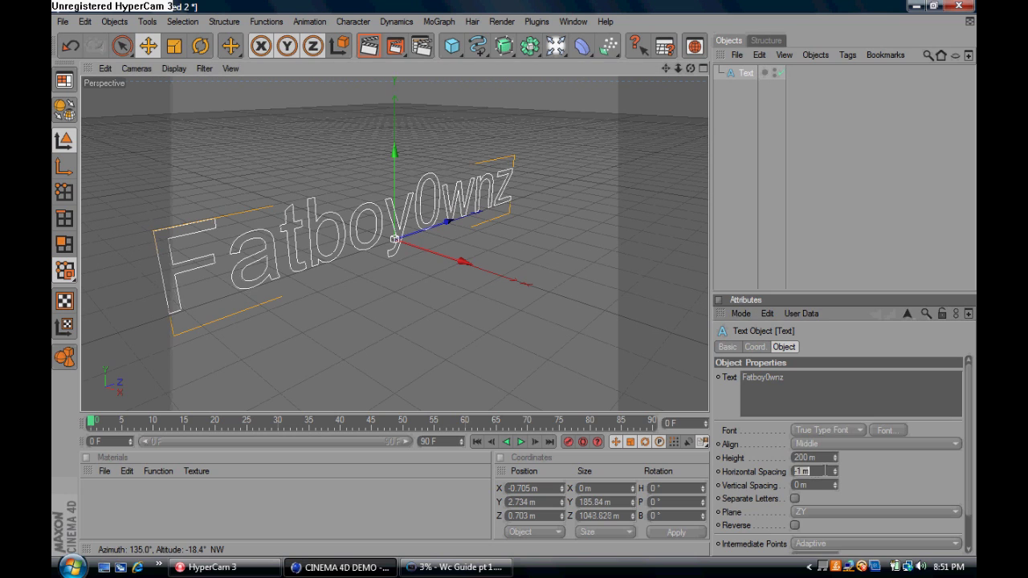
pyautogui.scroll(-8, 810, 472)
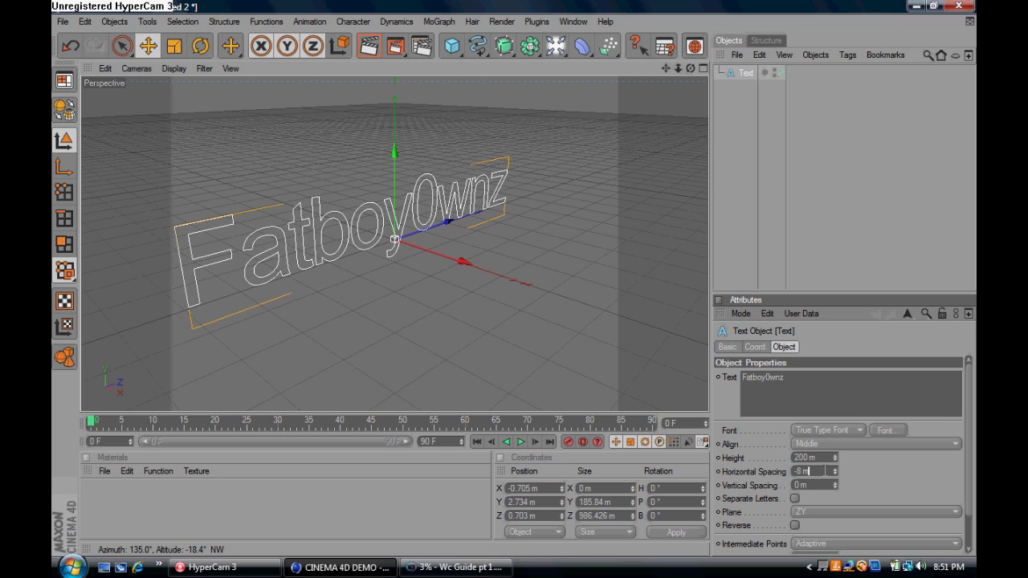
pyautogui.scroll(-1, 810, 471)
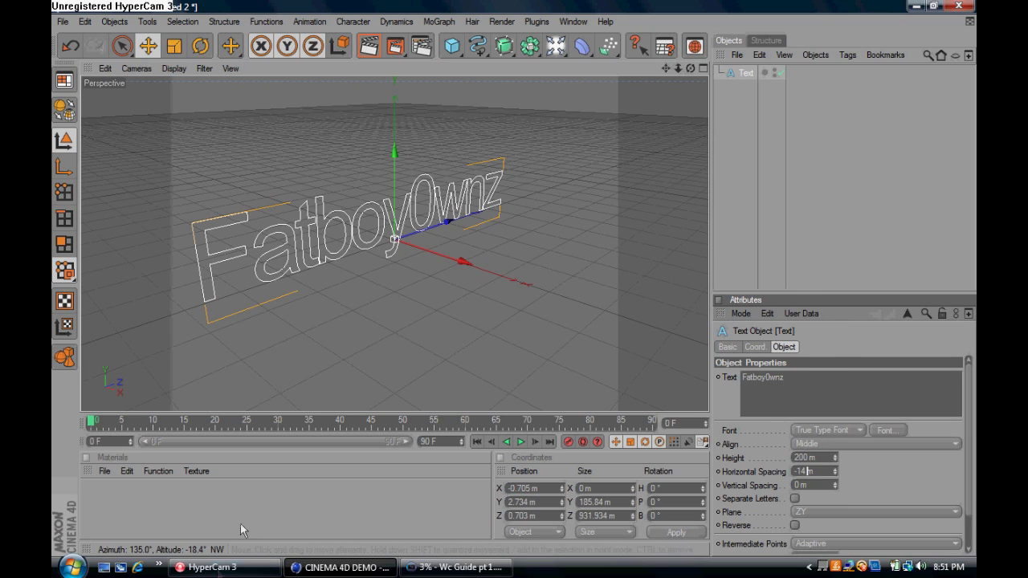
# Add an Extrude NURBS object and make the Text spline its child.
pyautogui.click(508, 50)
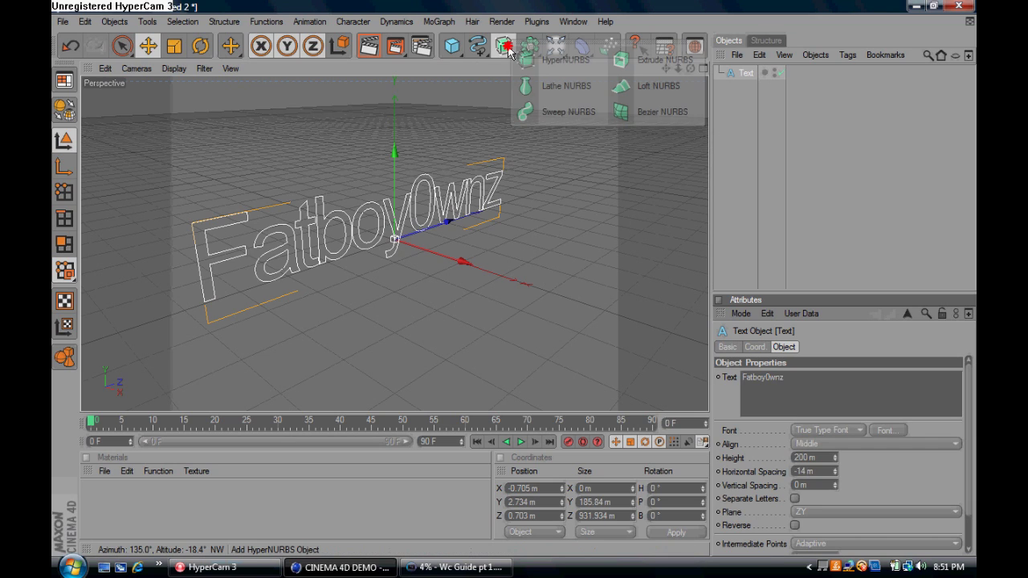
pyautogui.click(632, 63)
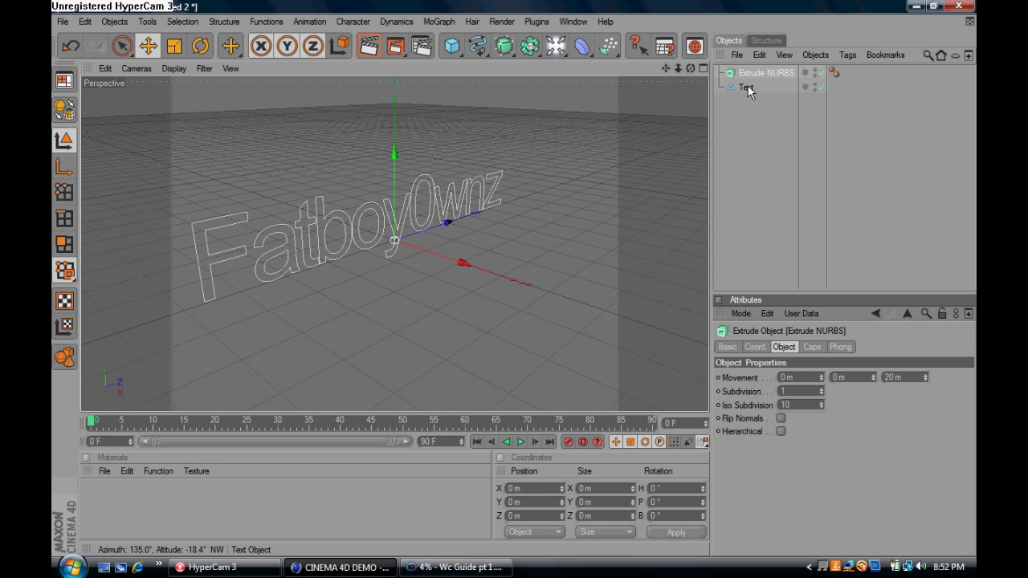
pyautogui.click(748, 86)
pyautogui.moveTo(748, 90); pyautogui.dragTo(754, 74)
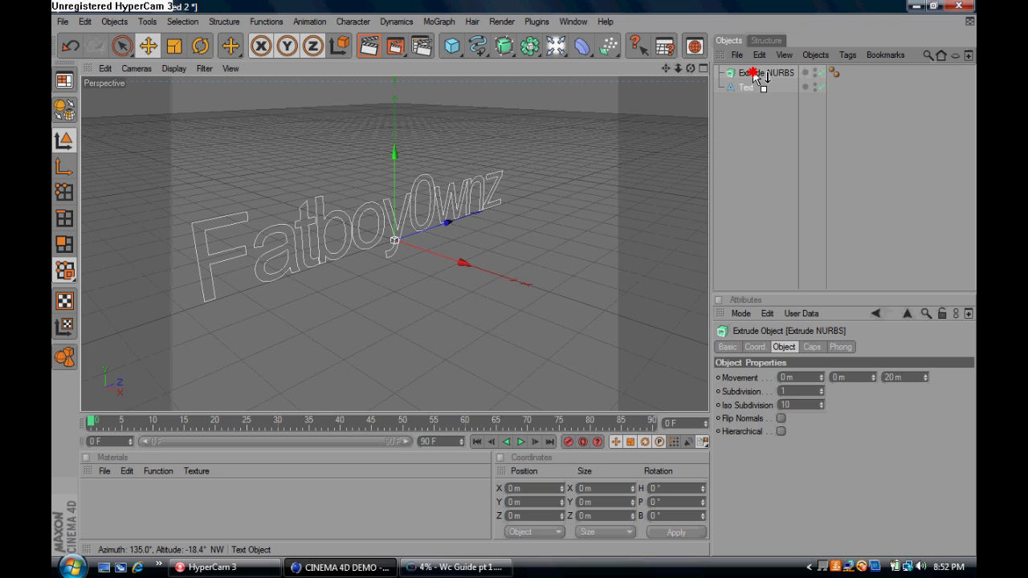
pyautogui.moveTo(761, 77); pyautogui.dragTo(761, 77)
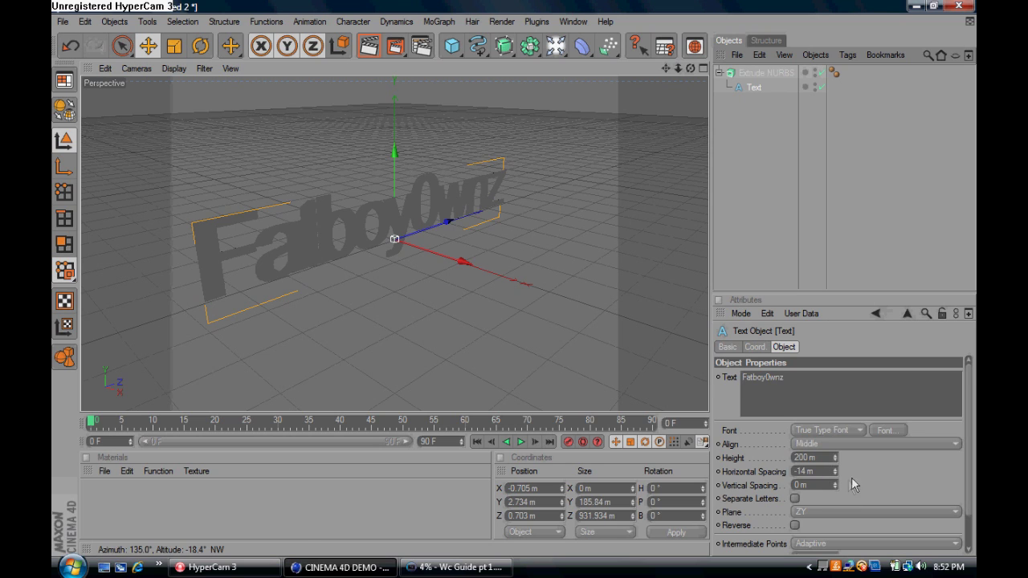
# Set the Extrude NURBS movement to -32 m in X and 14 m in Z.
pyautogui.click(759, 73)
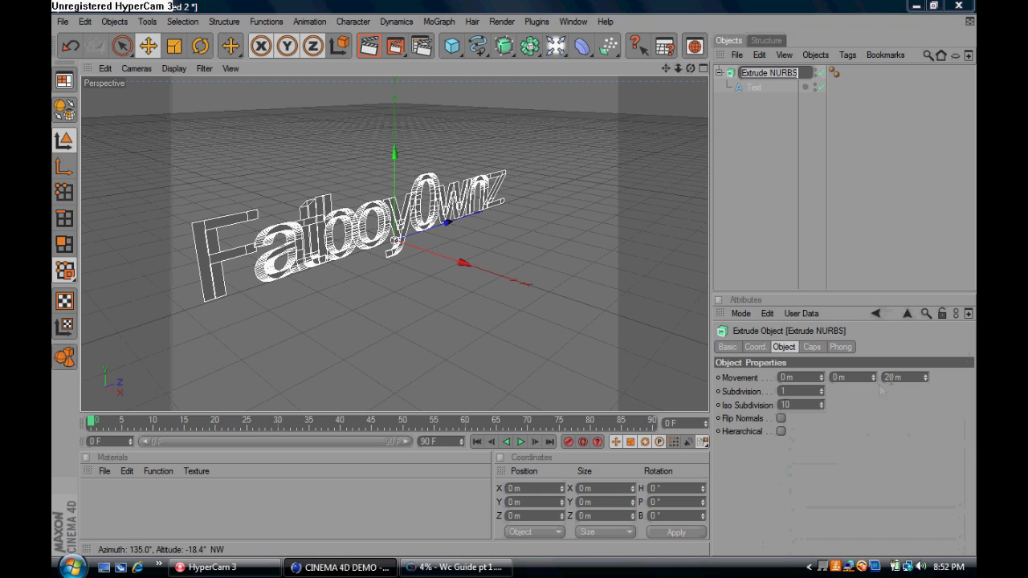
pyautogui.click(912, 377)
pyautogui.scroll(-13, 911, 377)
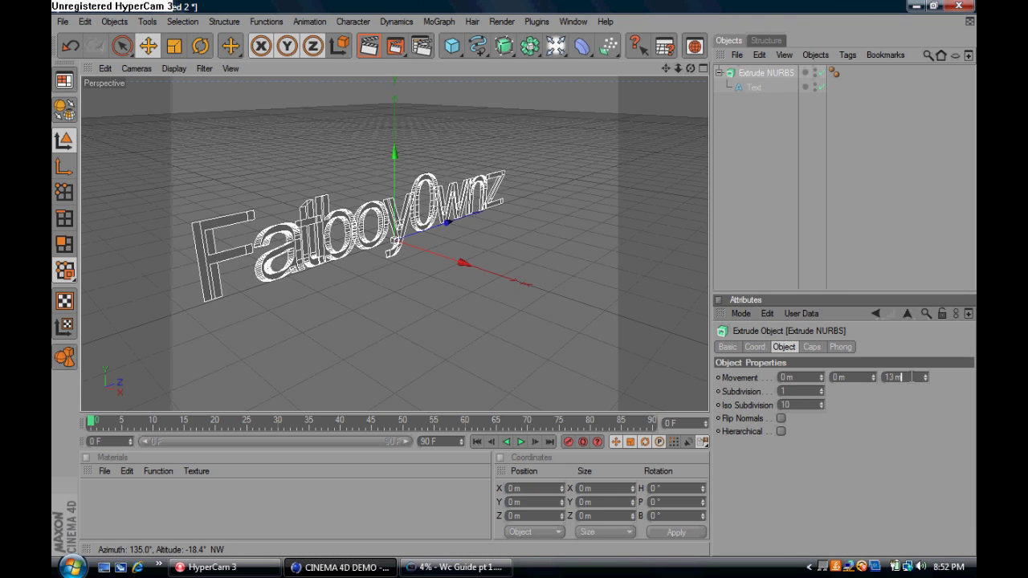
pyautogui.scroll(-5, 910, 377)
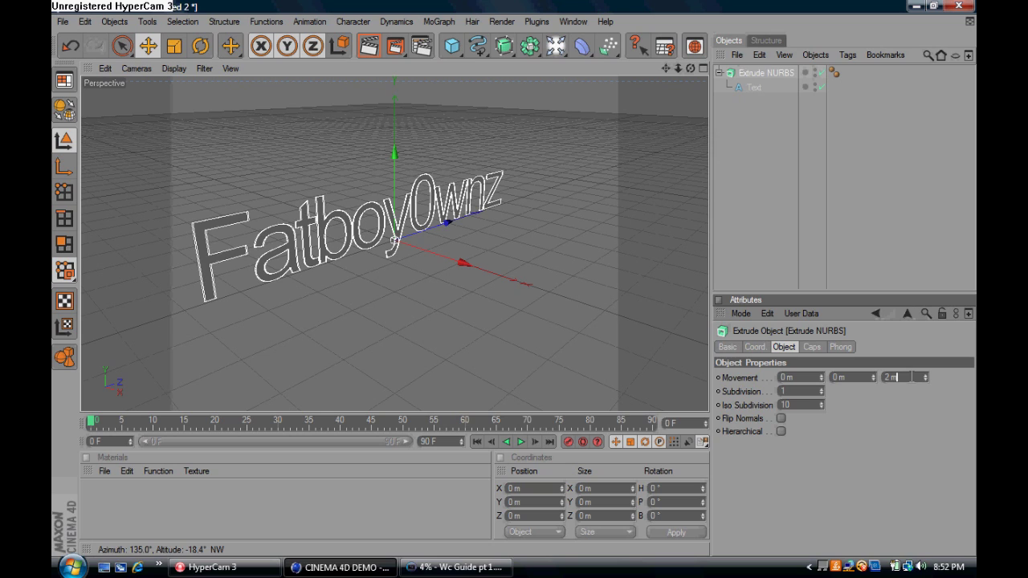
pyautogui.scroll(7, 911, 377)
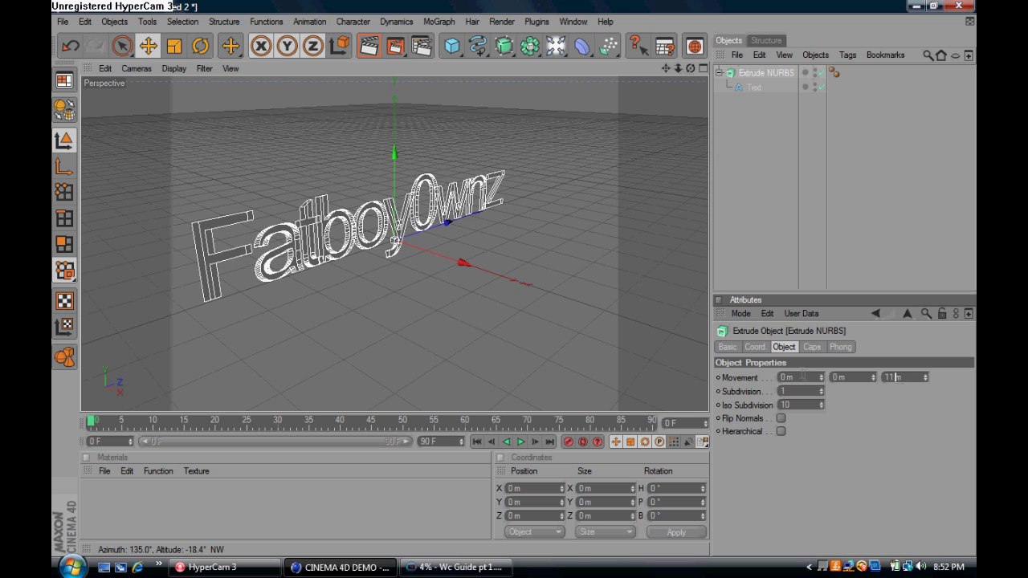
pyautogui.scroll(-13, 810, 378)
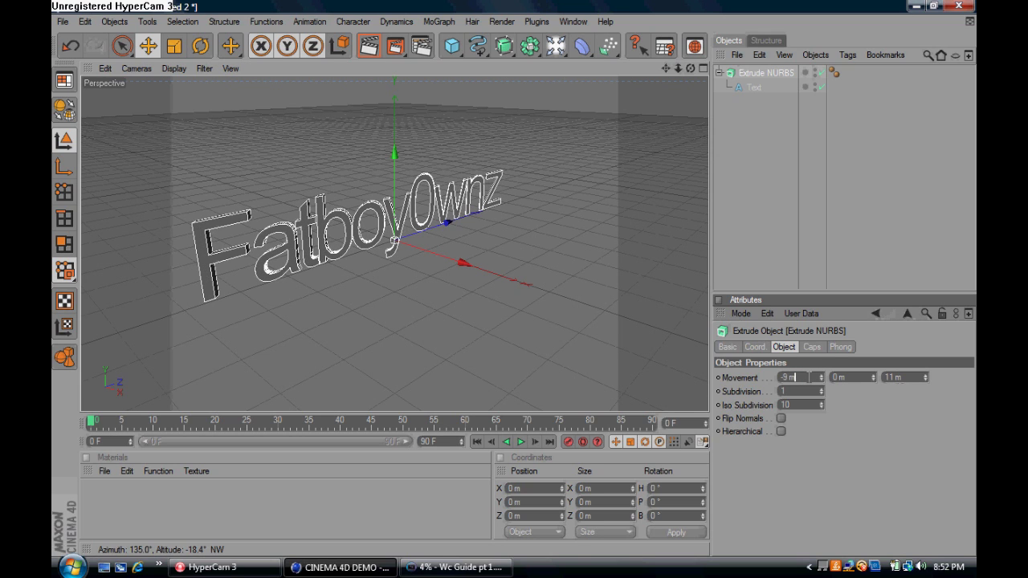
pyautogui.scroll(-15, 810, 378)
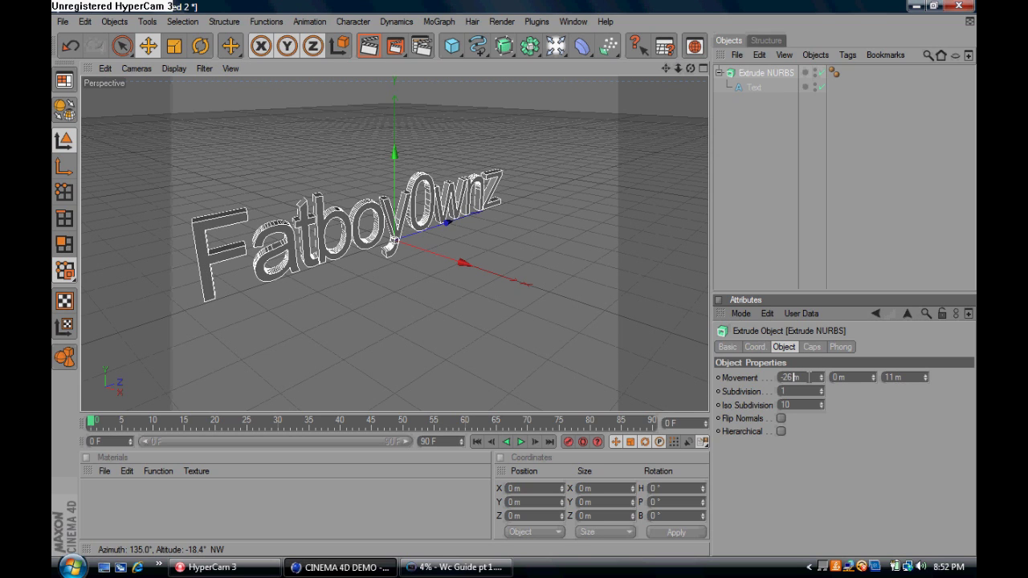
pyautogui.scroll(-3, 810, 378)
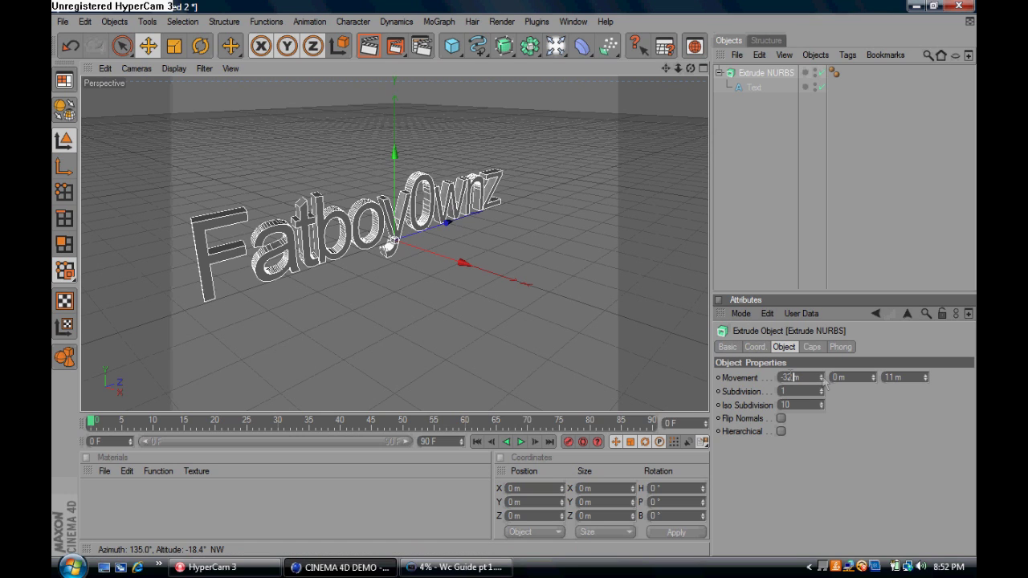
pyautogui.doubleClick(908, 376)
pyautogui.scroll(3, 908, 375)
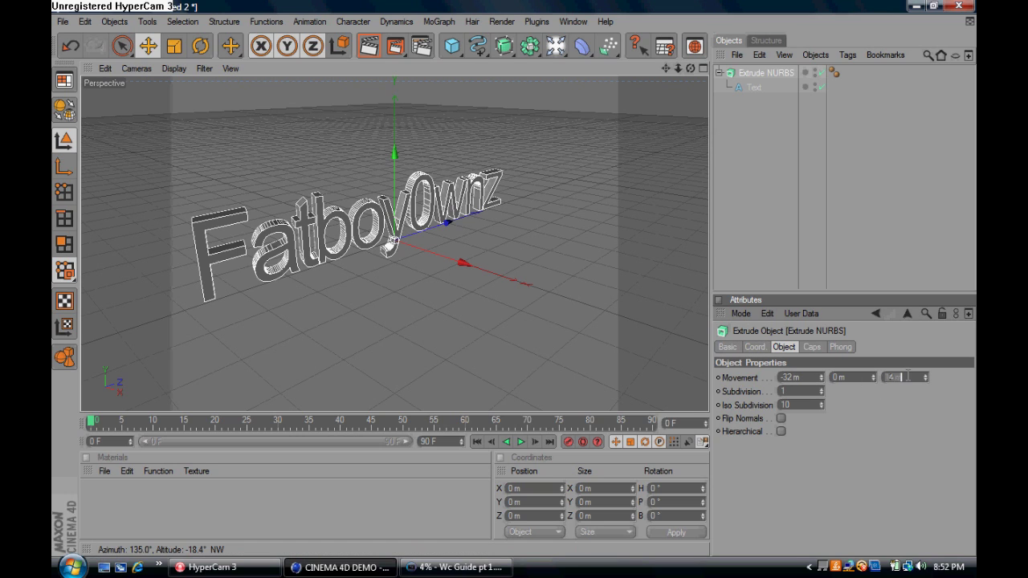
pyautogui.scroll(2, 908, 376)
pyautogui.scroll(-2, 907, 376)
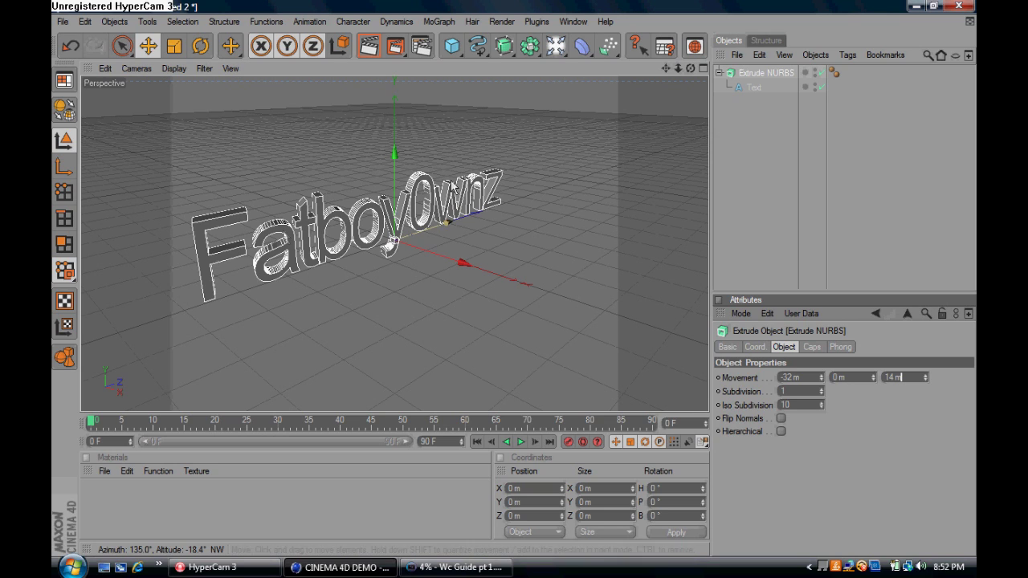
# Create a new material and set its color to pure red, RGB 255, 0, 0.
pyautogui.doubleClick(96, 495)
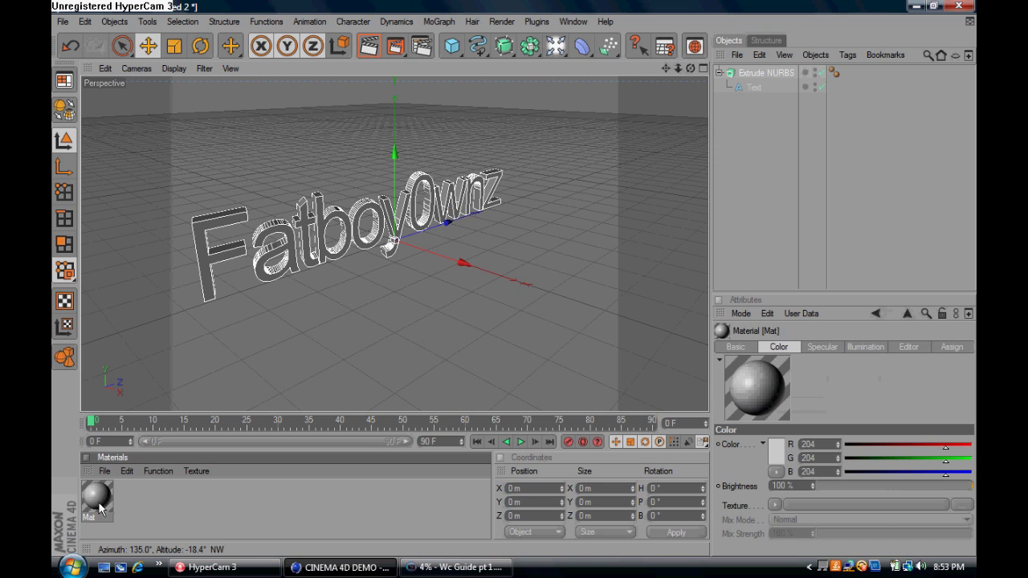
pyautogui.doubleClick(97, 496)
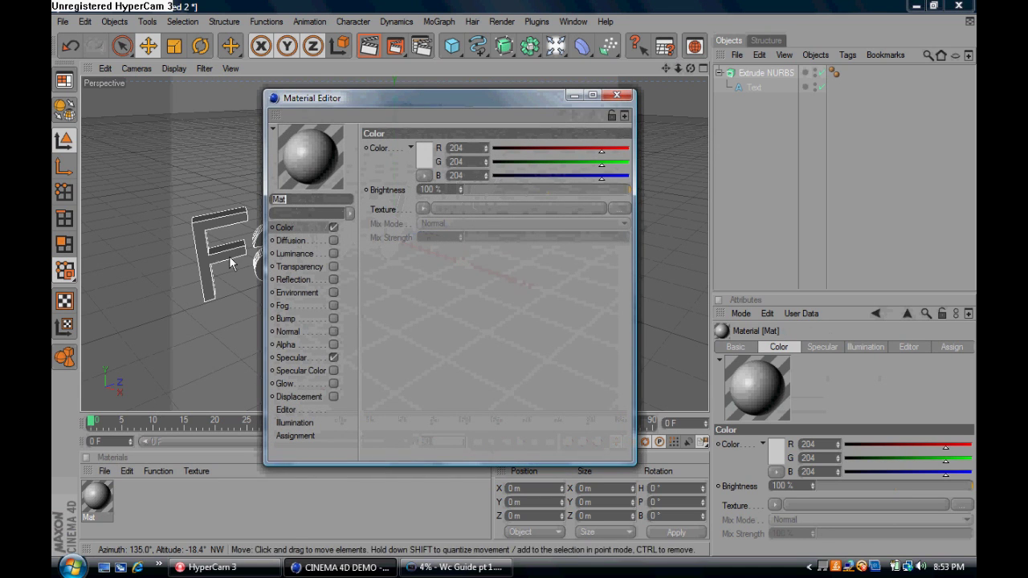
pyautogui.moveTo(601, 164); pyautogui.dragTo(446, 181)
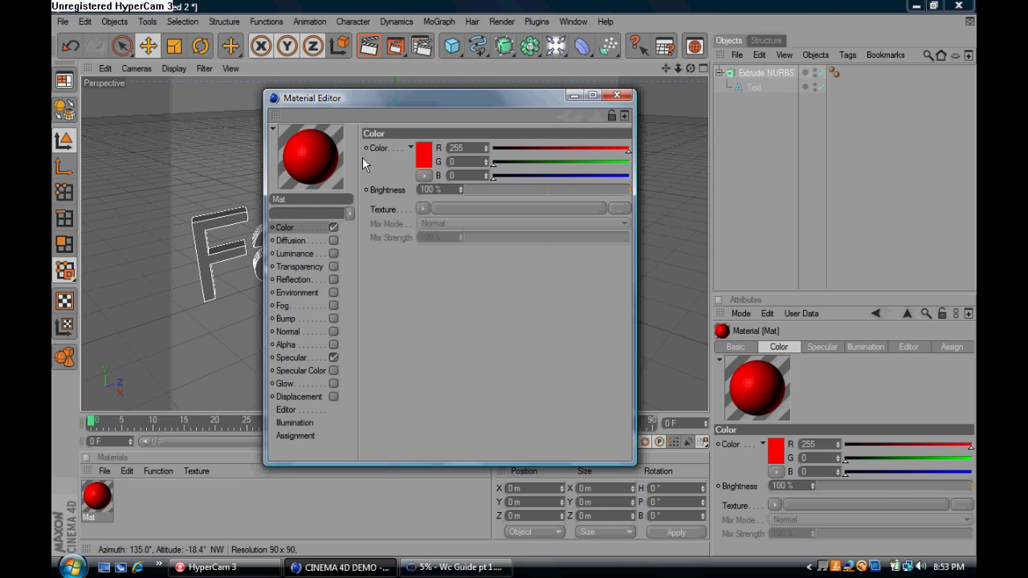
# Enable reflection on the red material at 25% brightness and apply the material to the extruded text.
pyautogui.click(333, 280)
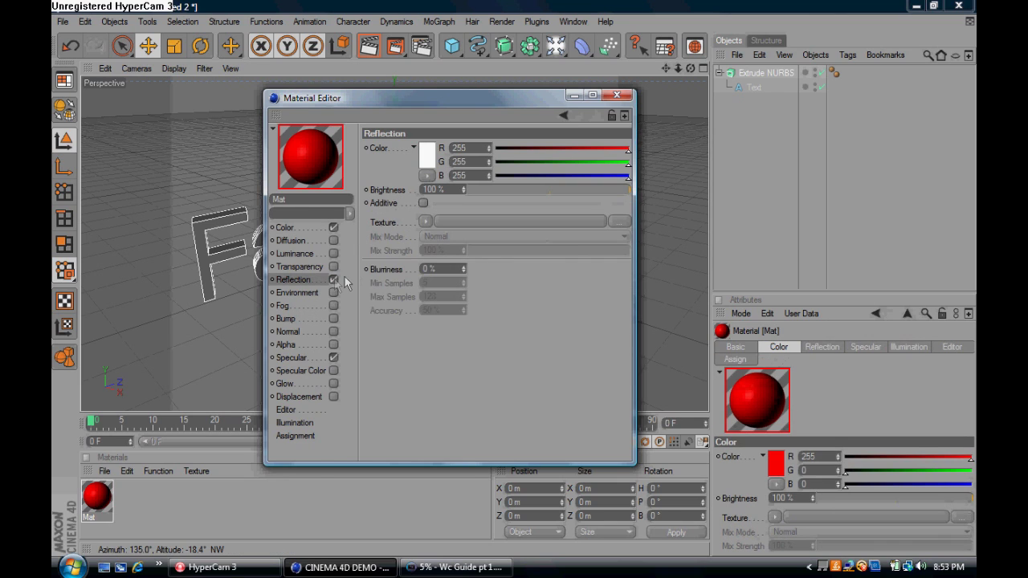
pyautogui.click(491, 188)
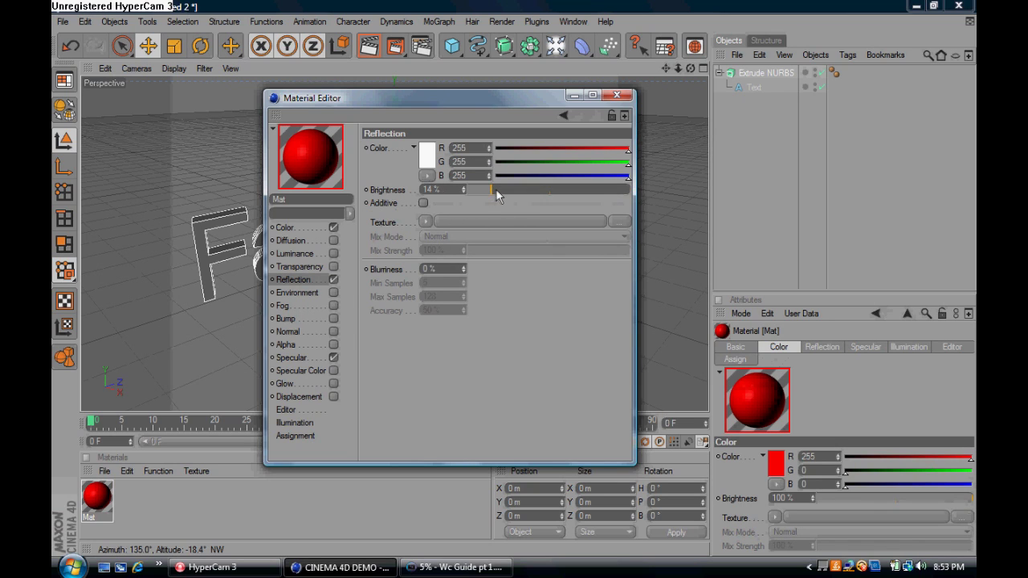
pyautogui.moveTo(502, 191); pyautogui.dragTo(513, 191)
pyautogui.moveTo(517, 191); pyautogui.dragTo(505, 192)
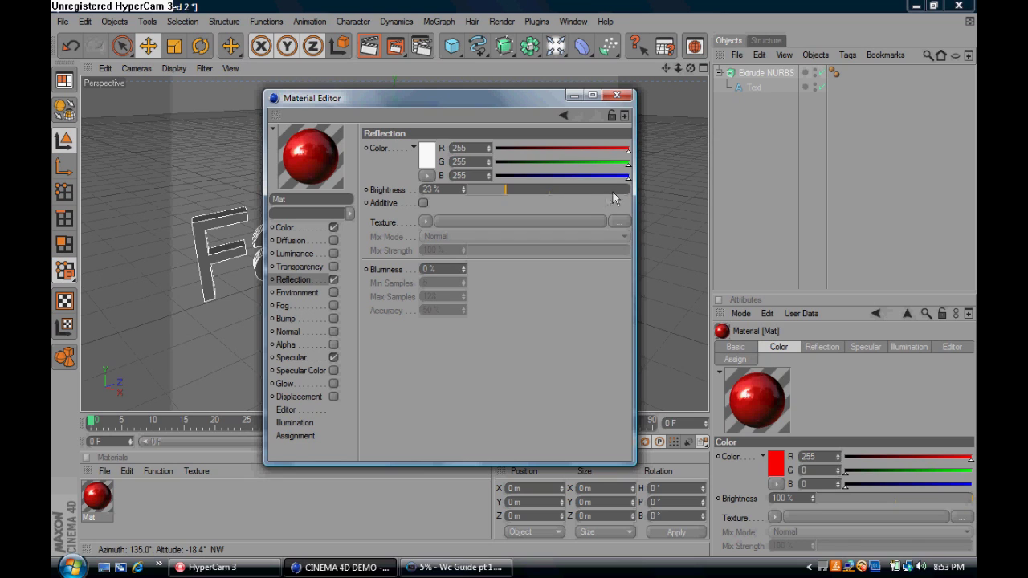
pyautogui.moveTo(608, 194); pyautogui.dragTo(633, 193)
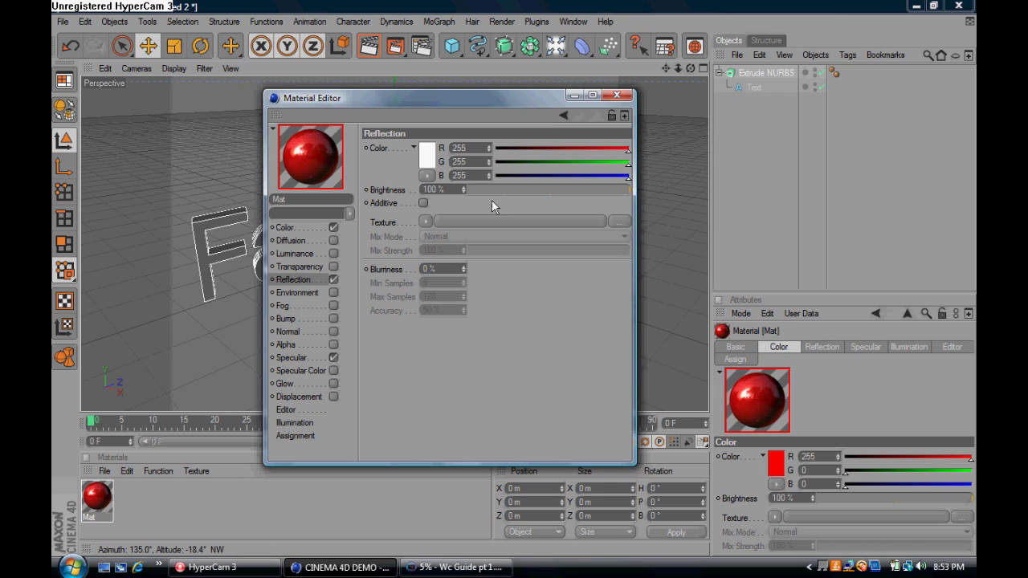
pyautogui.moveTo(497, 192); pyautogui.dragTo(493, 194)
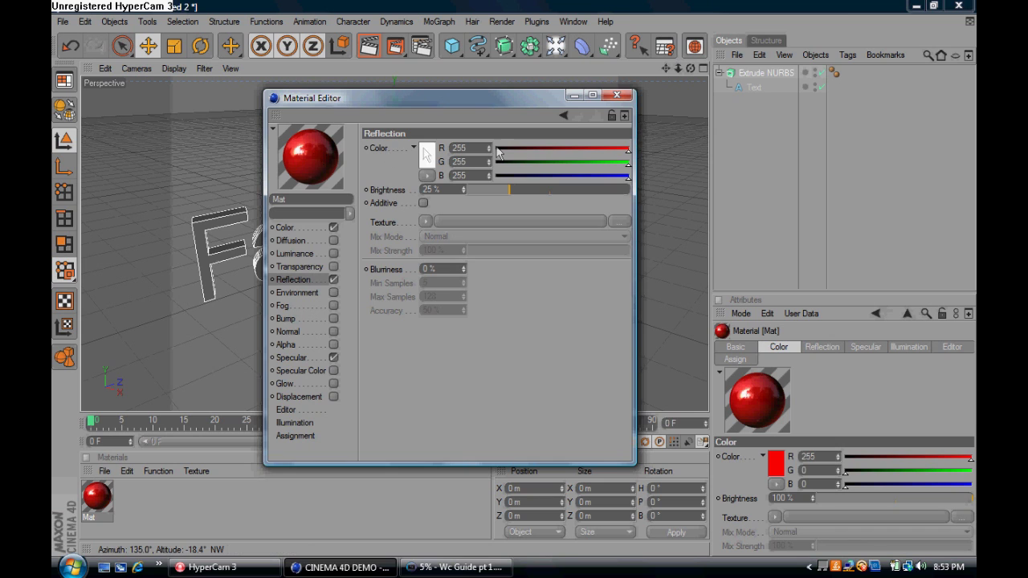
pyautogui.click(616, 95)
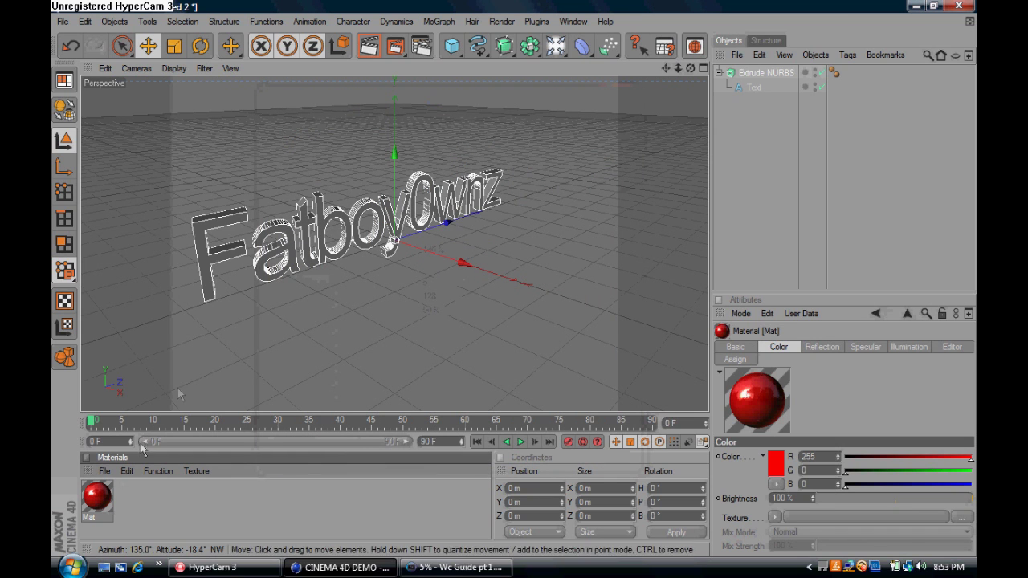
pyautogui.moveTo(100, 507); pyautogui.dragTo(311, 254)
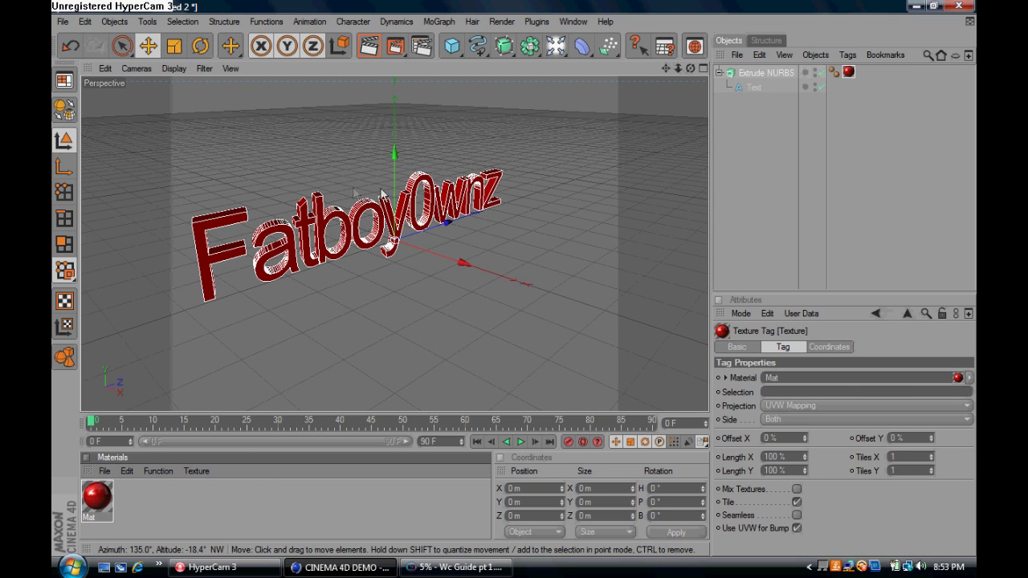
# Duplicate the Extrude NURBS object with its Text spline, and move the copy's Text spline to about 25.5 m in X.
pyautogui.moveTo(759, 111); pyautogui.dragTo(762, 68)
pyautogui.click(760, 57)
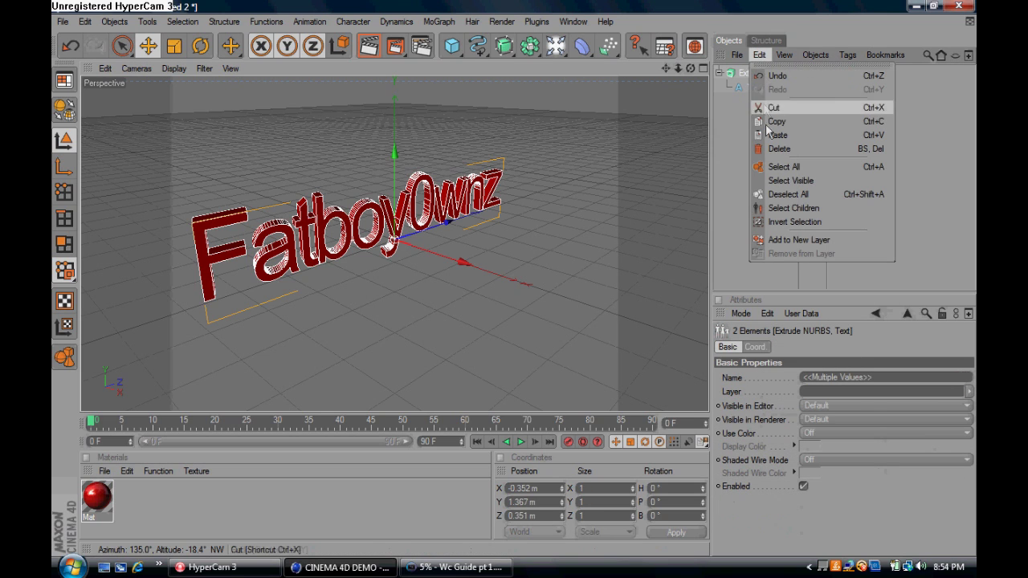
pyautogui.click(776, 121)
pyautogui.click(760, 54)
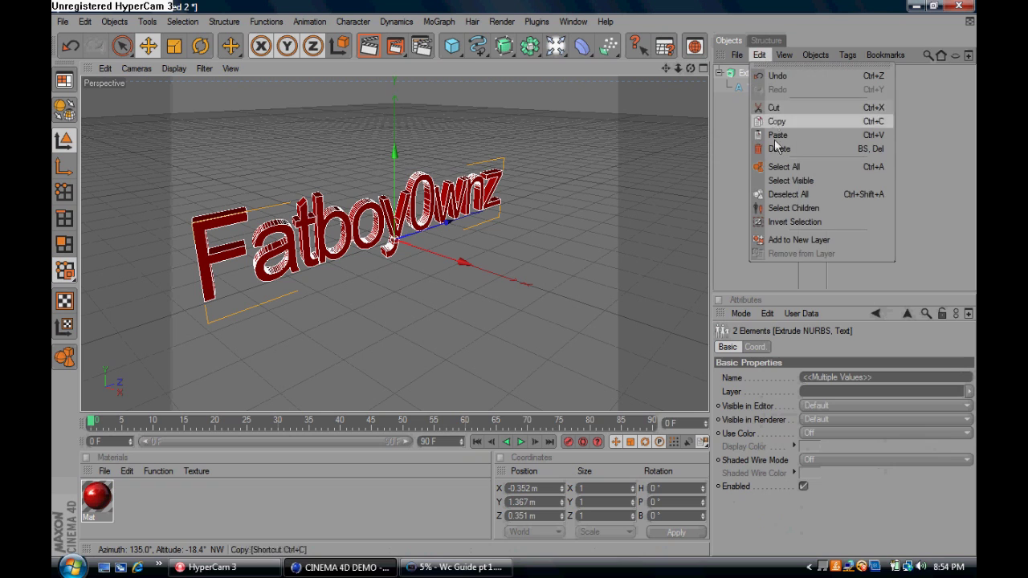
pyautogui.click(776, 135)
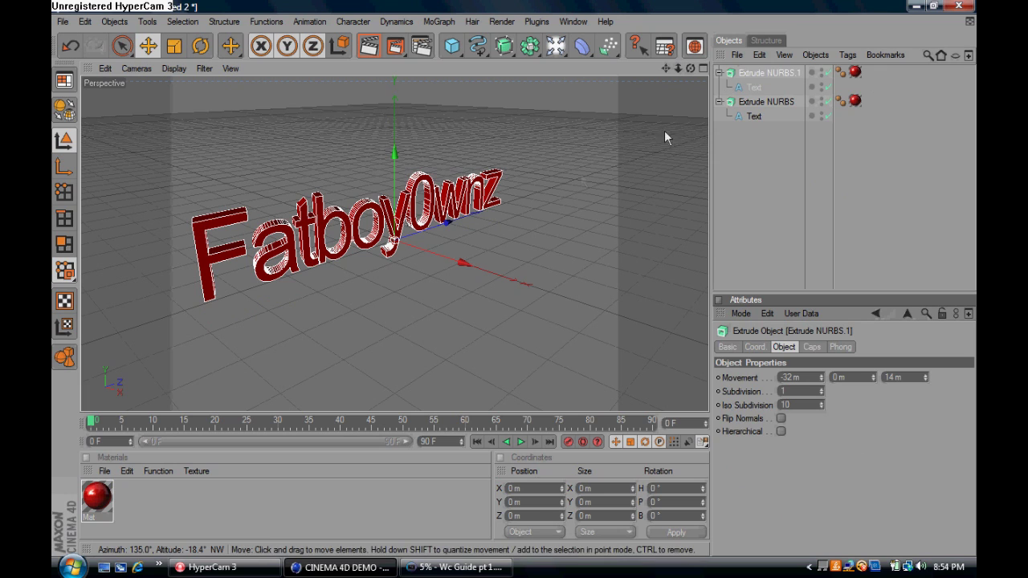
pyautogui.click(755, 87)
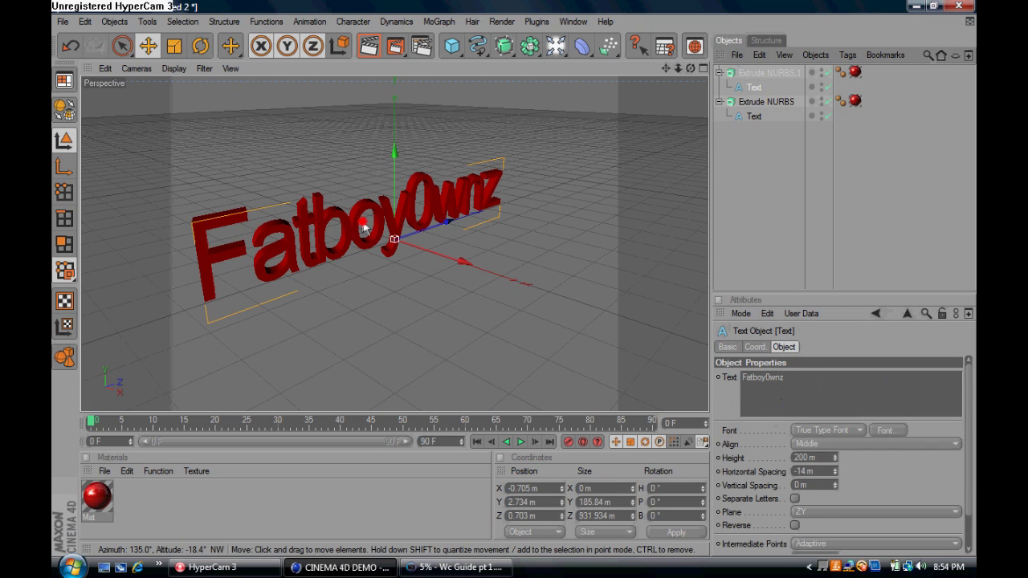
pyautogui.moveTo(427, 252)
pyautogui.mouseDown()
pyautogui.moveTo(450, 262)
pyautogui.moveTo(433, 254)
pyautogui.mouseUp()
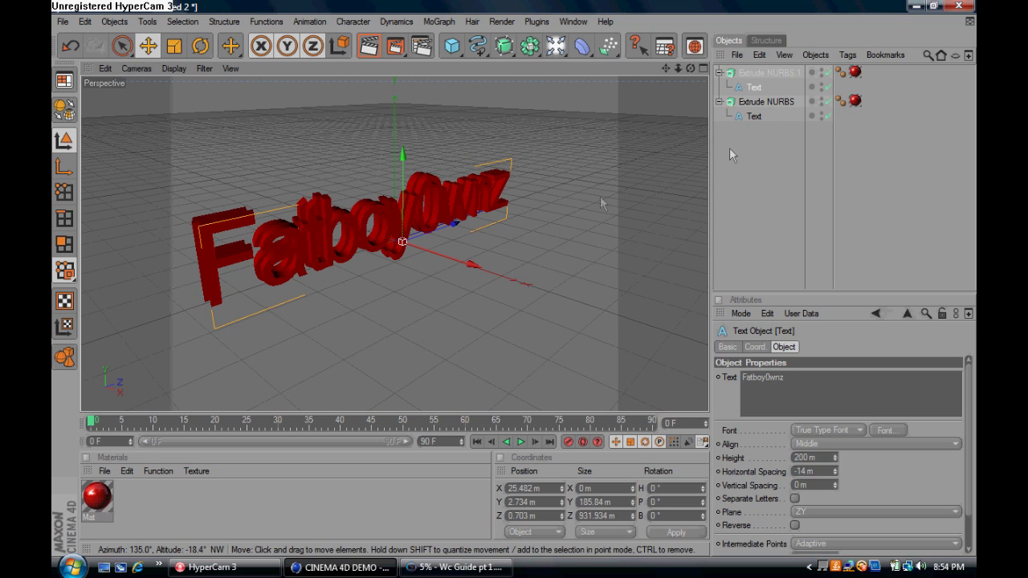
# Set the duplicate Extrude NURBS movement to -33 m in X and 13 m in Z.
pyautogui.click(764, 73)
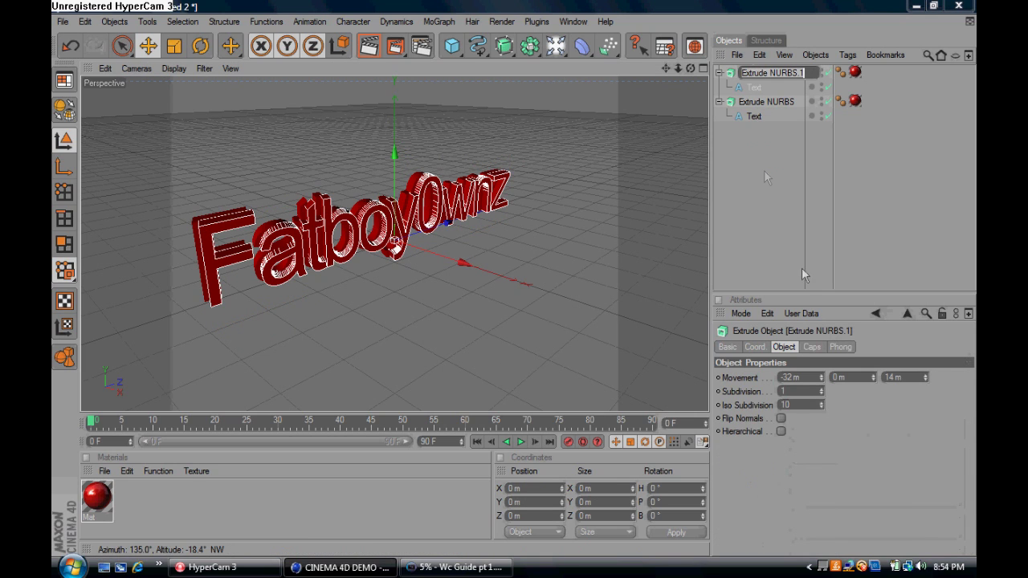
pyautogui.doubleClick(894, 378)
pyautogui.write('10')
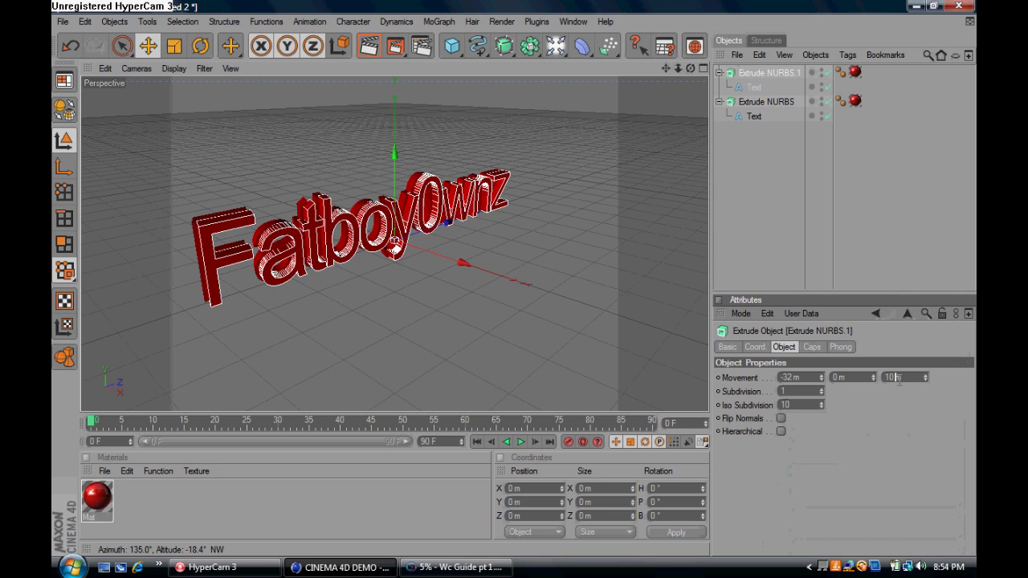
pyautogui.scroll(4, 900, 381)
pyautogui.scroll(-1, 900, 381)
pyautogui.click(808, 377)
pyautogui.scroll(-5, 808, 378)
pyautogui.scroll(8, 808, 378)
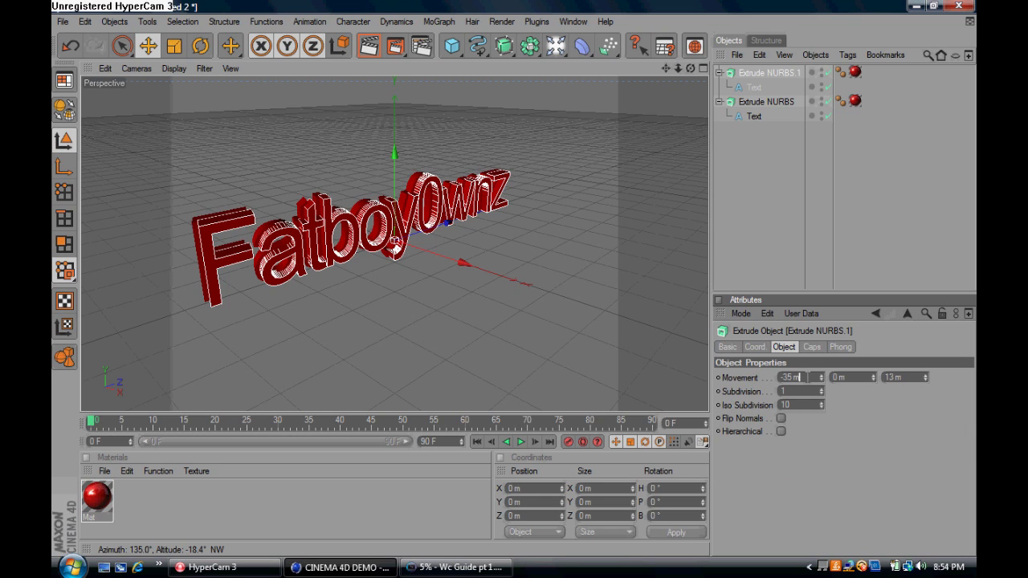
pyautogui.scroll(-4, 809, 378)
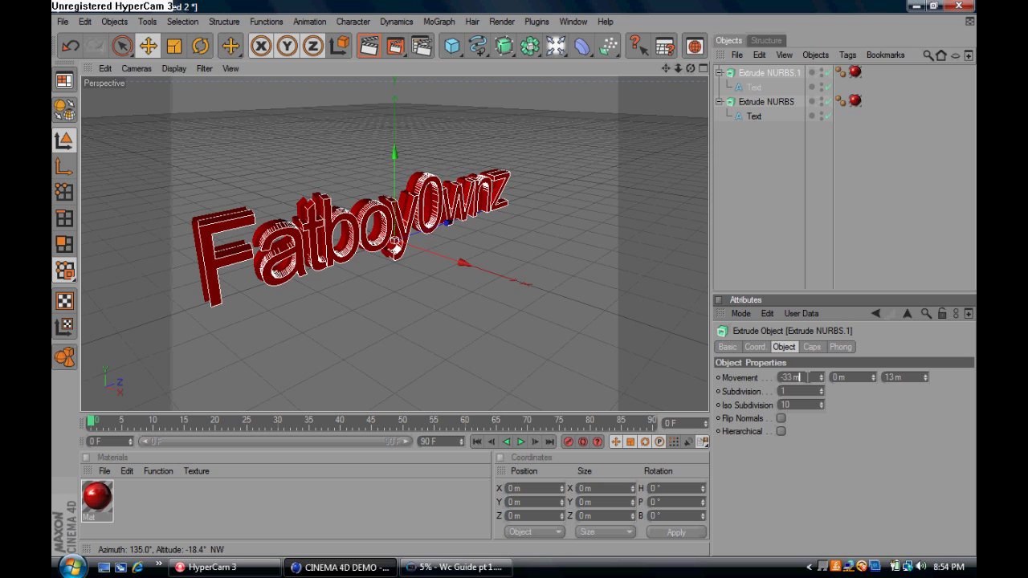
# Try a height of 194 m and a horizontal spacing of -8 m on the duplicate's Text spline.
pyautogui.click(753, 87)
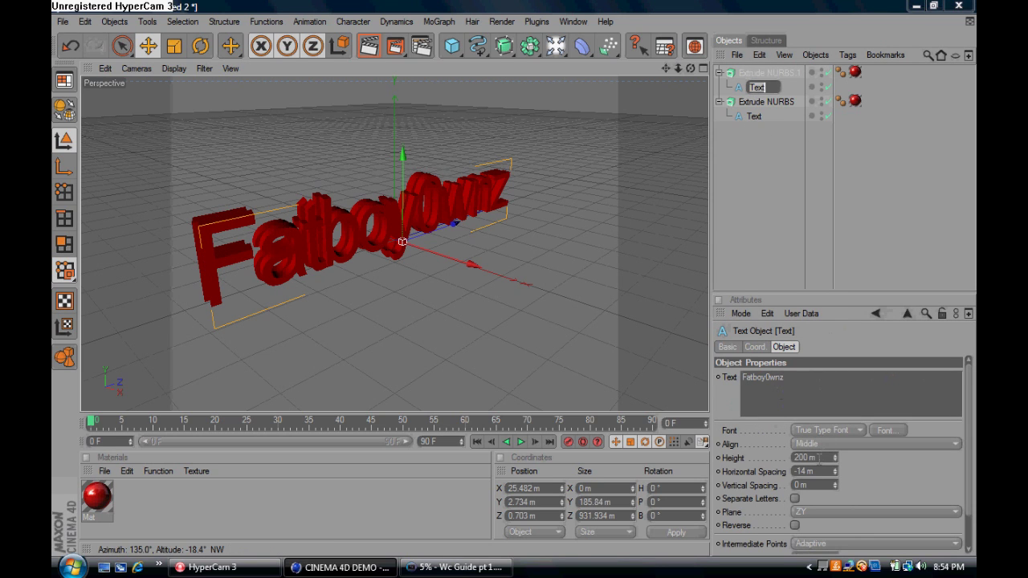
pyautogui.scroll(-6, 820, 457)
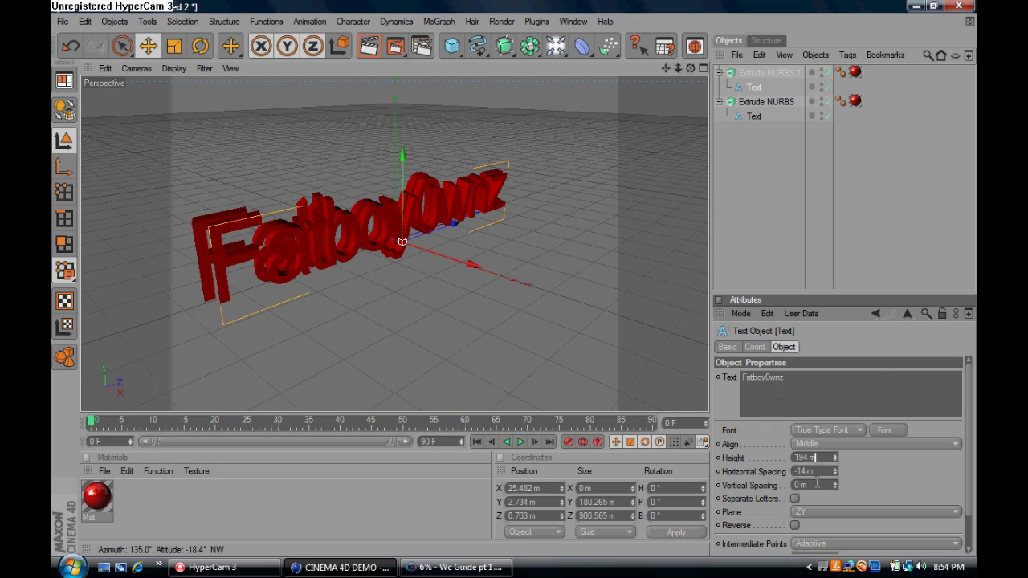
pyautogui.scroll(4, 819, 472)
pyautogui.scroll(1, 813, 471)
pyautogui.scroll(1, 819, 472)
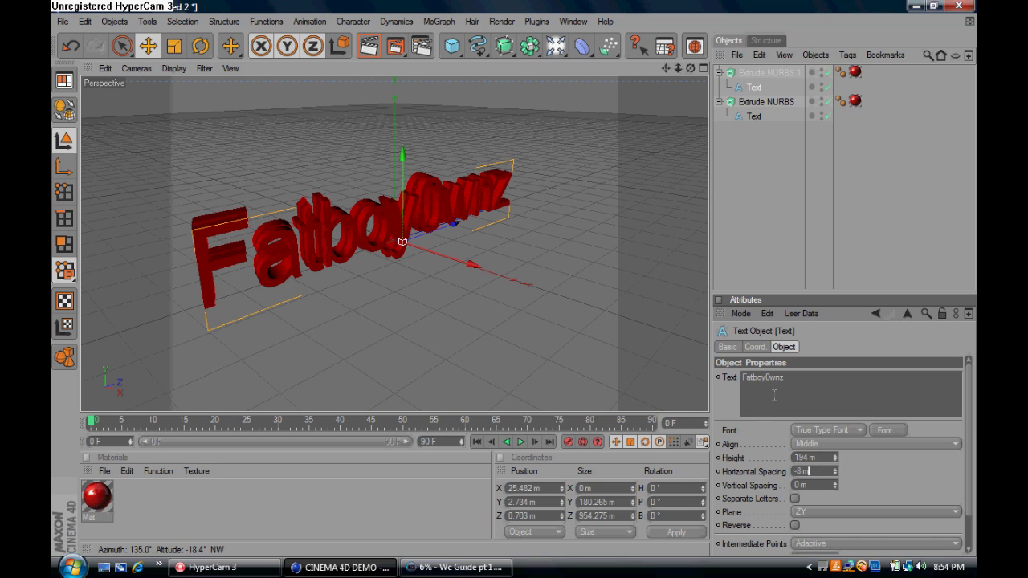
# Set the duplicate text's height to 198 m and horizontal spacing to -11 m, and shift it to about 22.3 m in X.
pyautogui.moveTo(474, 265); pyautogui.dragTo(472, 265)
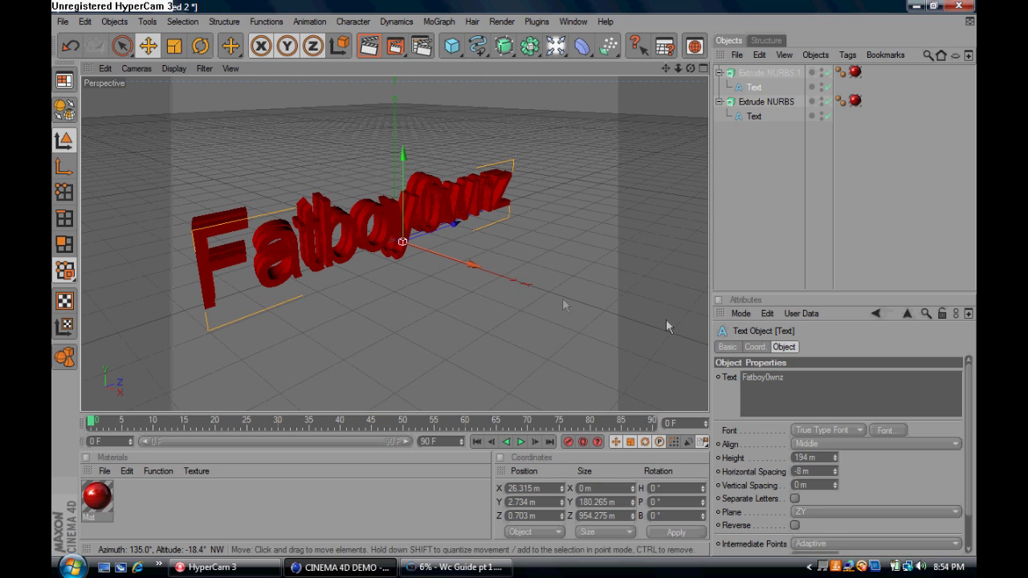
pyautogui.scroll(1, 820, 458)
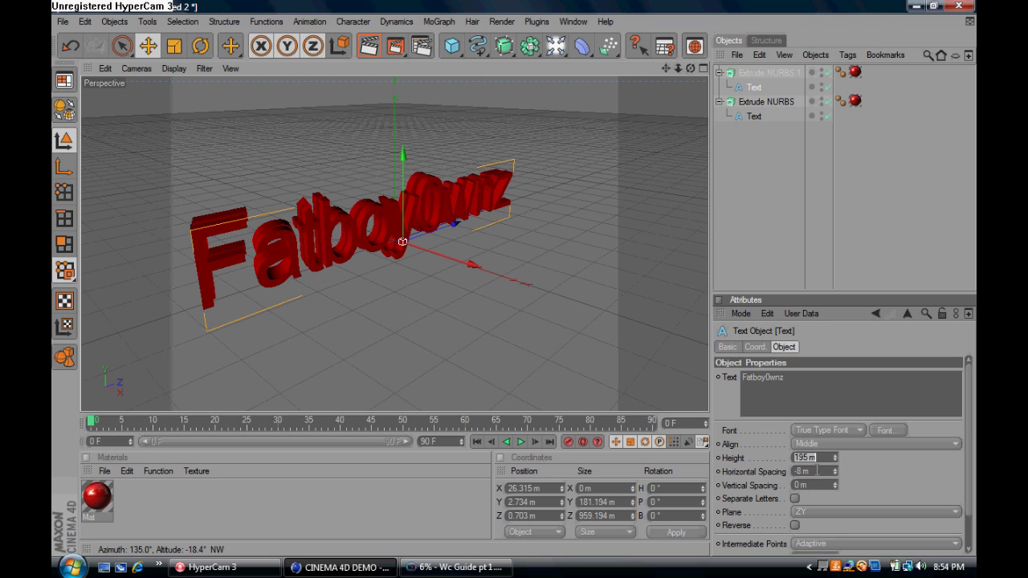
pyautogui.scroll(-1, 817, 472)
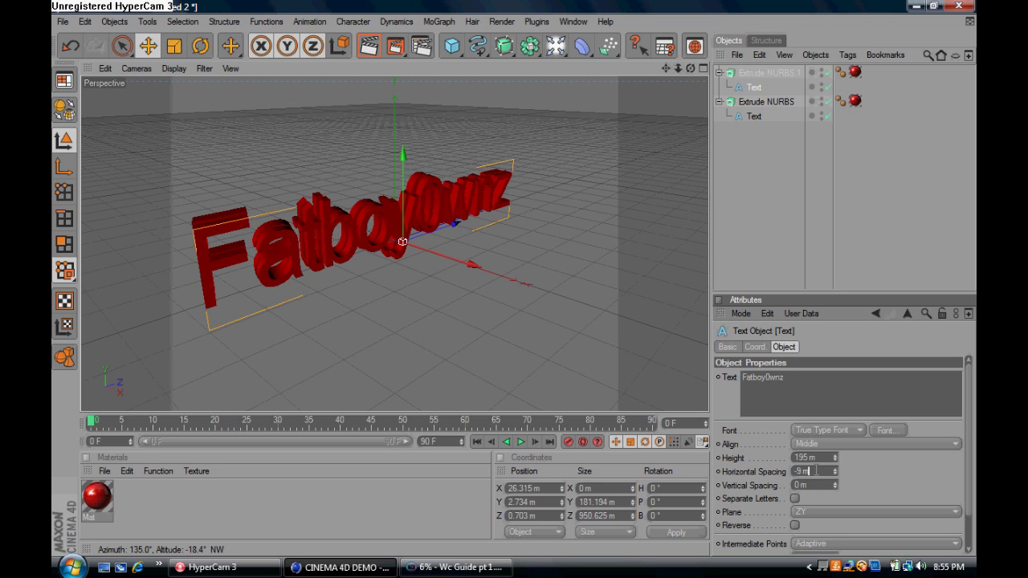
pyautogui.scroll(3, 813, 458)
pyautogui.scroll(-2, 813, 472)
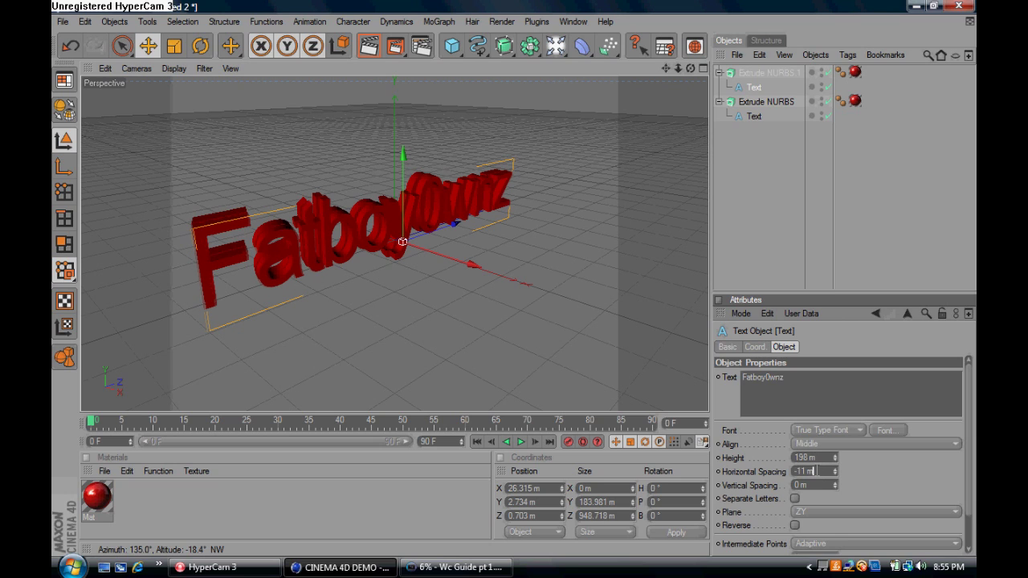
pyautogui.scroll(1, 812, 472)
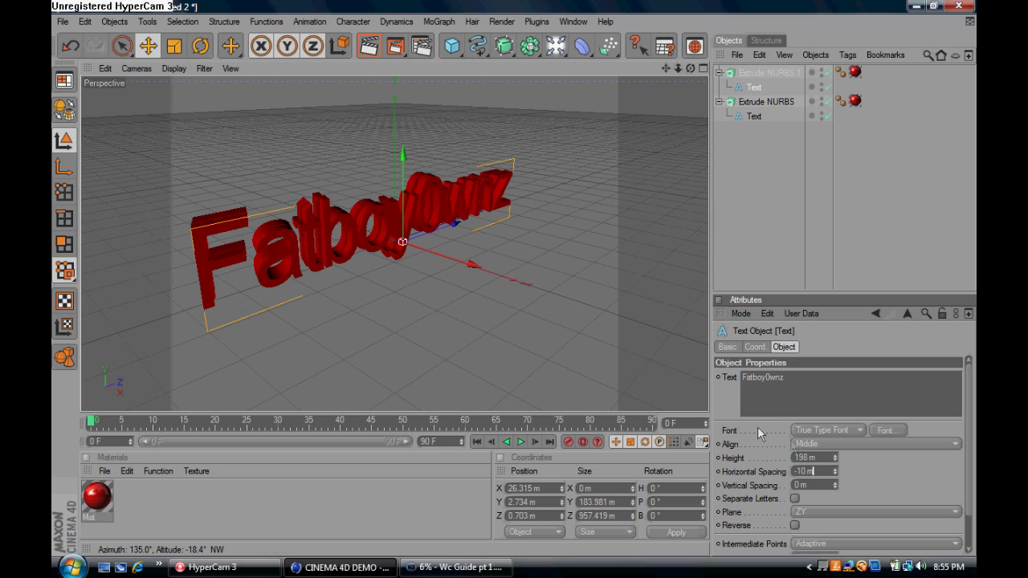
pyautogui.moveTo(472, 266); pyautogui.dragTo(471, 266)
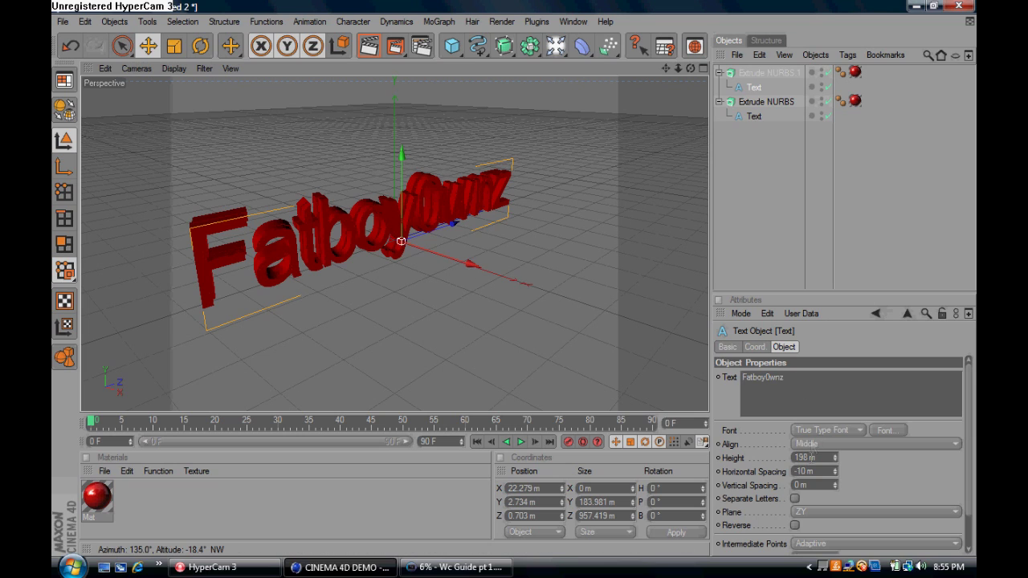
pyautogui.scroll(-1, 820, 471)
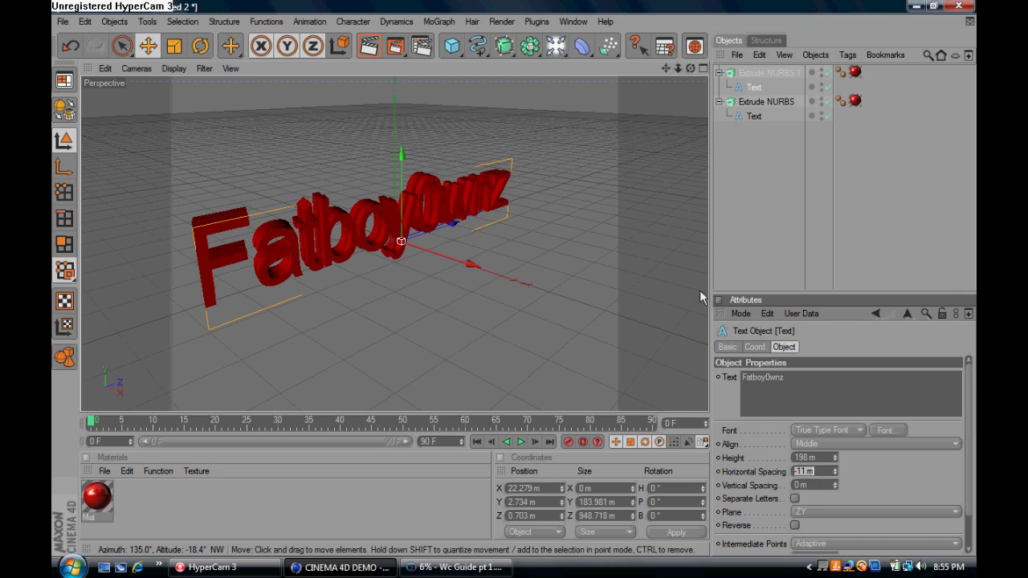
pyautogui.click(822, 471)
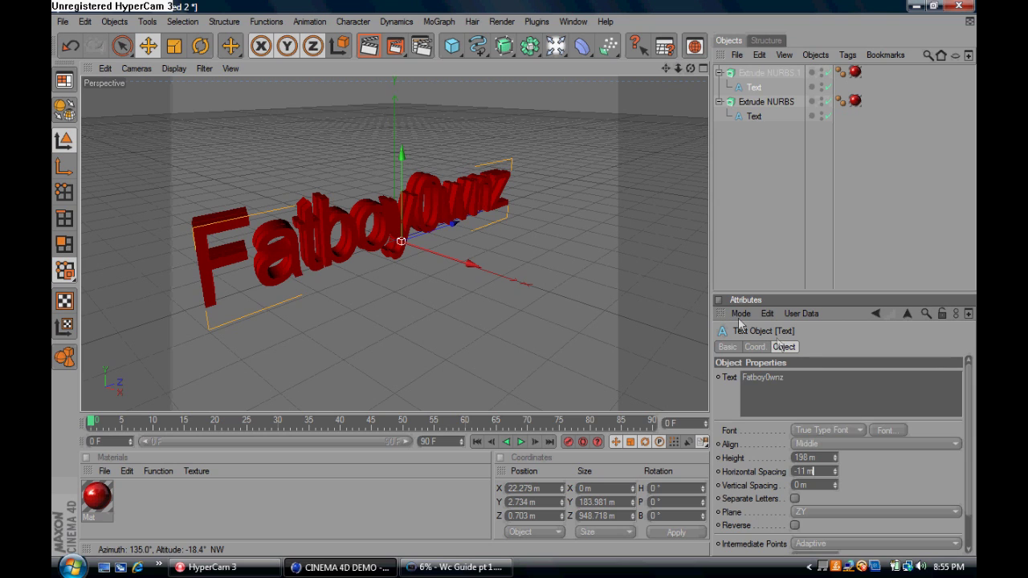
# Create a second material and set its reflection color to near-black, RGB 1, 2, 0.
pyautogui.click(767, 73)
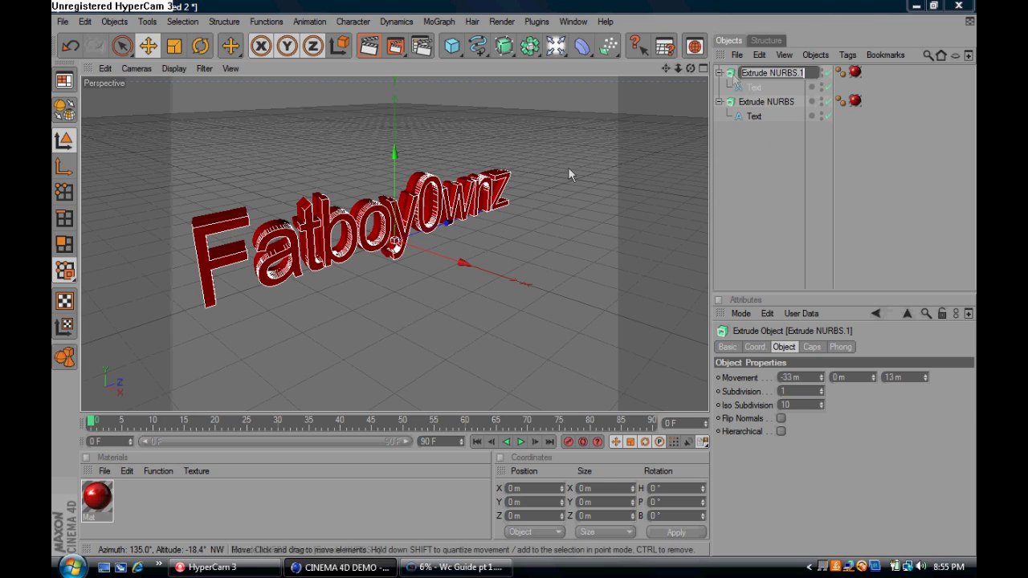
pyautogui.click(122, 500)
pyautogui.doubleClick(123, 499)
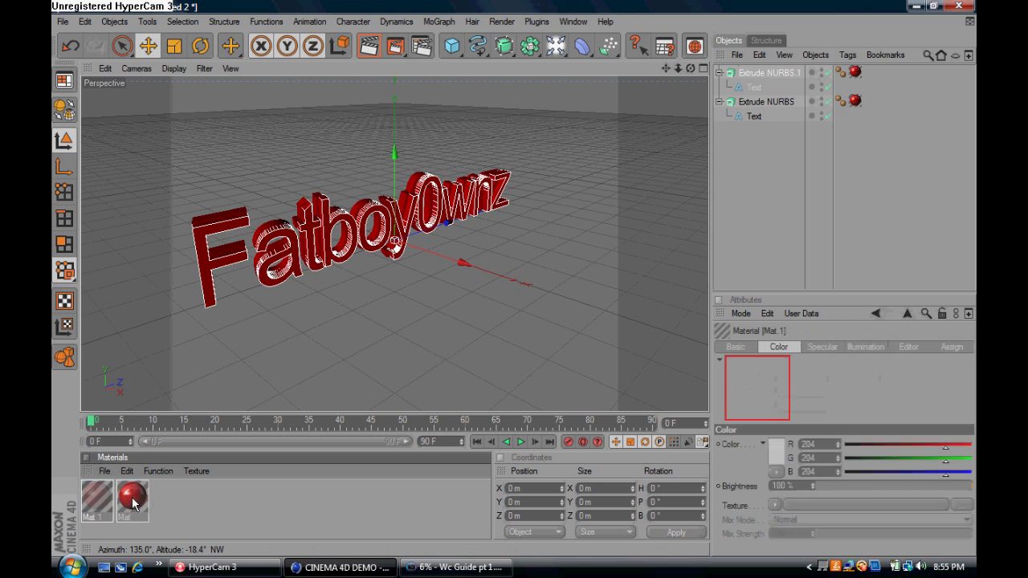
pyautogui.doubleClick(94, 496)
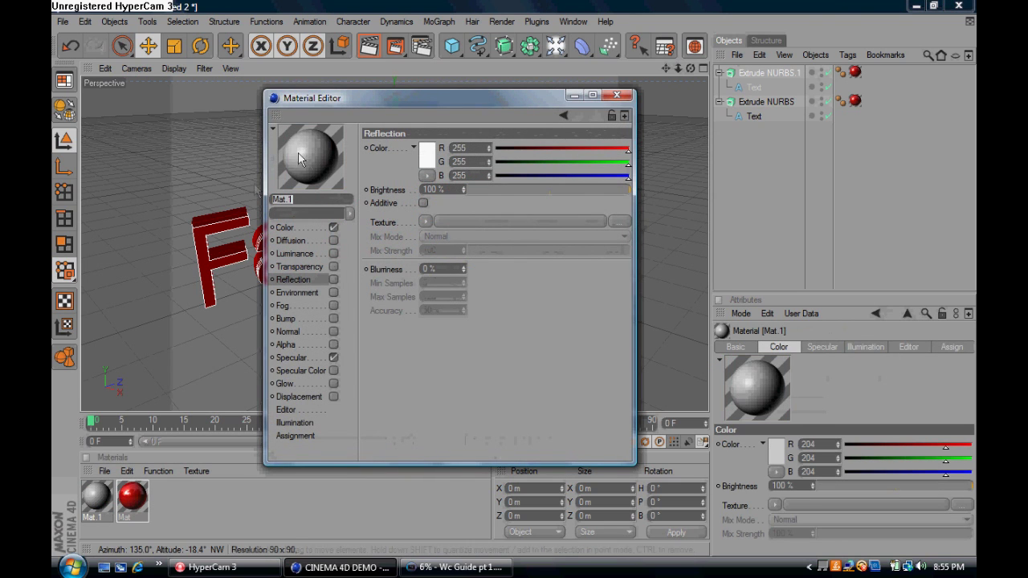
pyautogui.click(498, 149)
pyautogui.click(498, 163)
pyautogui.click(497, 176)
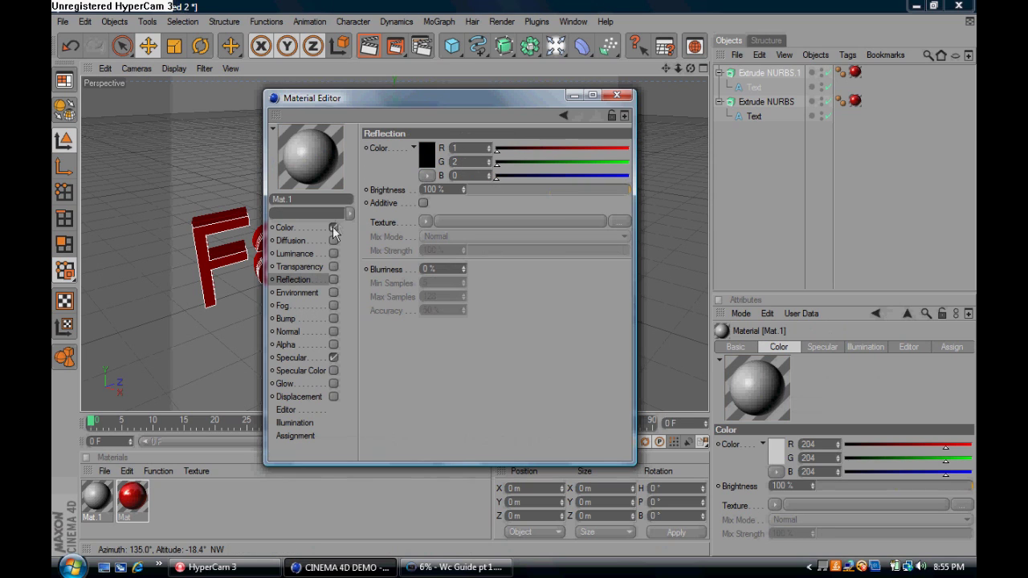
pyautogui.click(392, 151)
pyautogui.click(302, 144)
# Enable transparency on the new grey material with 30% brightness.
pyautogui.click(334, 268)
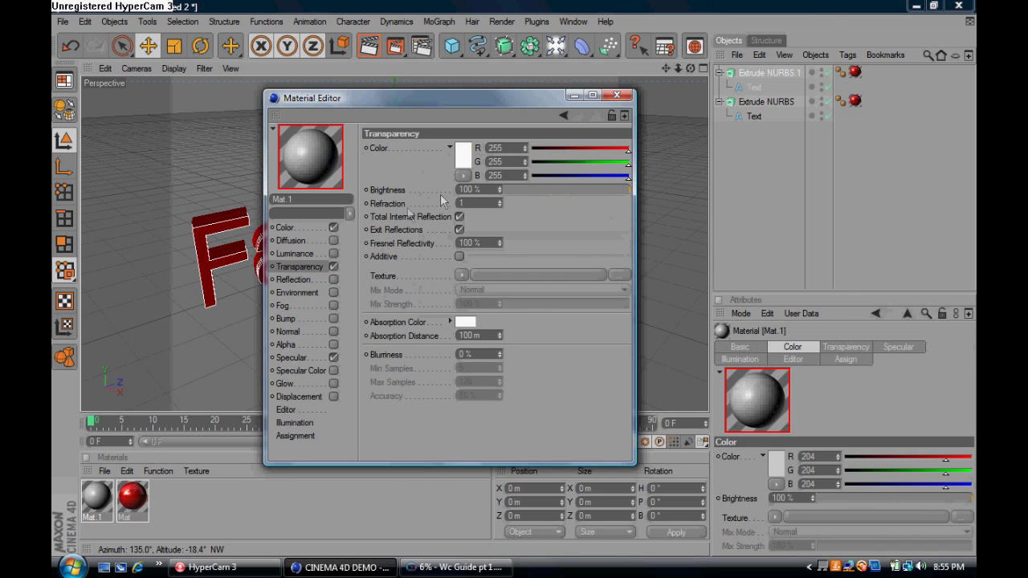
pyautogui.moveTo(528, 191); pyautogui.dragTo(544, 188)
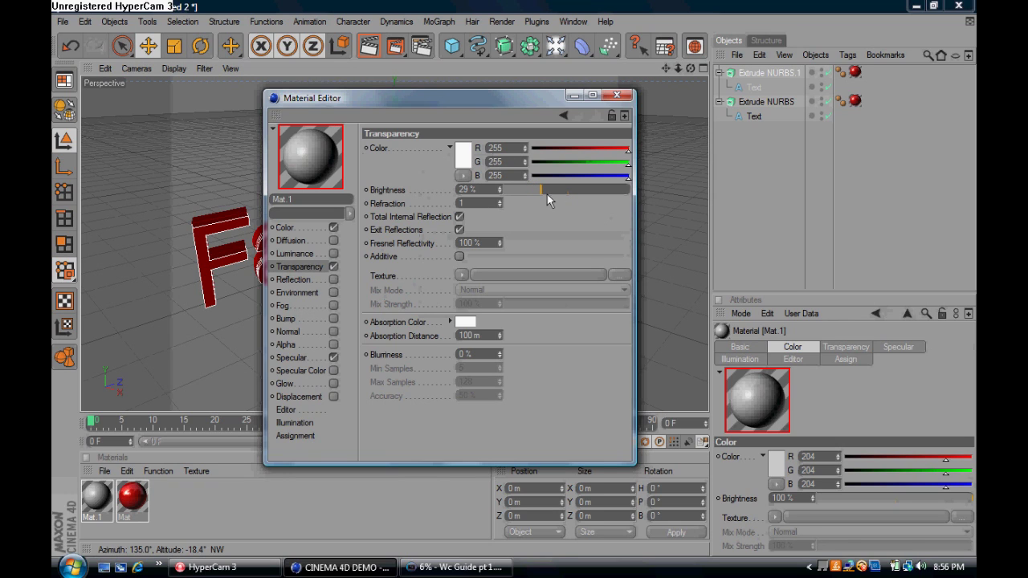
pyautogui.click(500, 189)
pyautogui.click(313, 157)
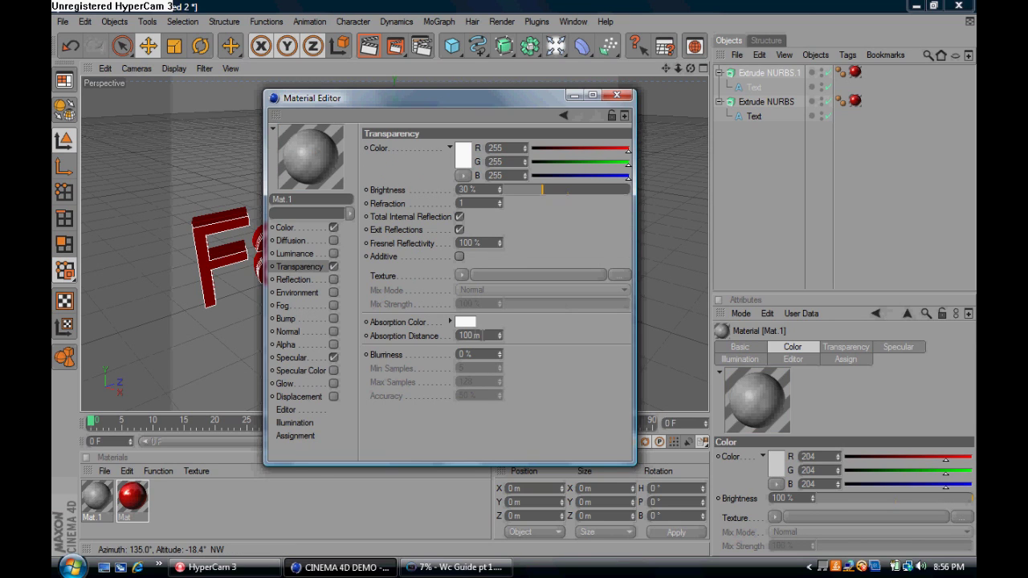
pyautogui.click(617, 96)
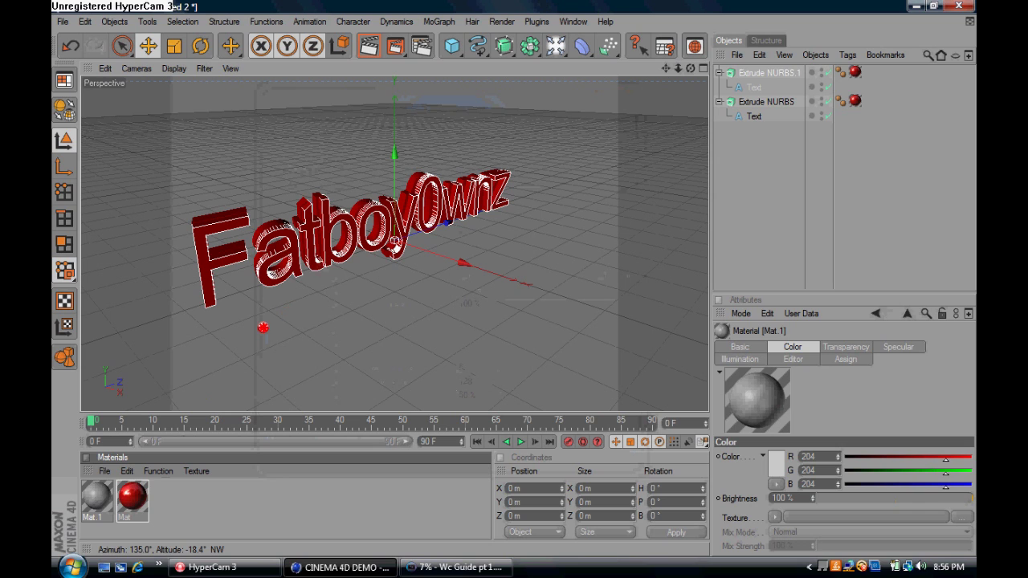
# Apply the transparent grey material to the duplicate extruded text and render the perspective view.
pyautogui.moveTo(332, 276); pyautogui.dragTo(318, 266)
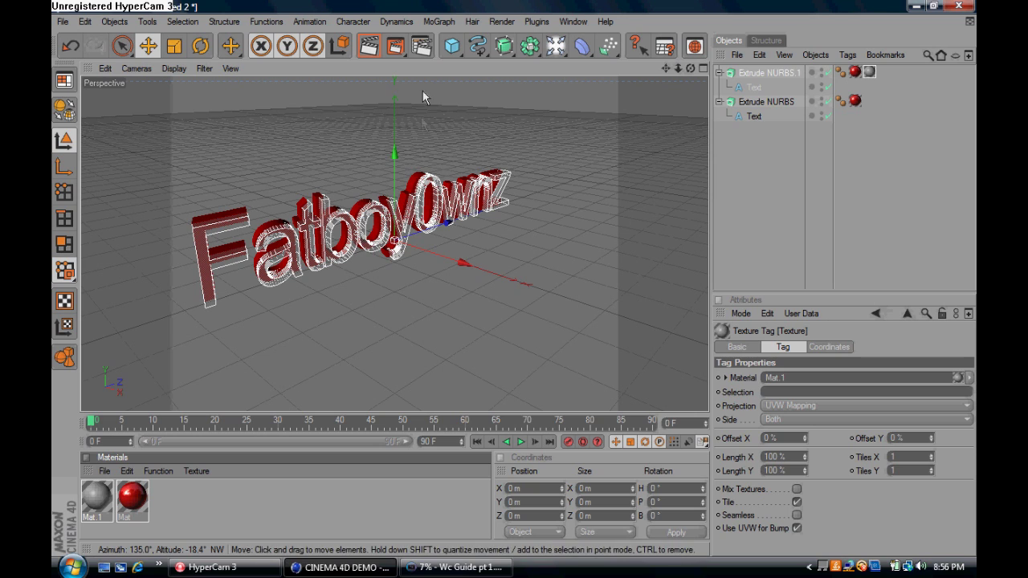
pyautogui.click(369, 47)
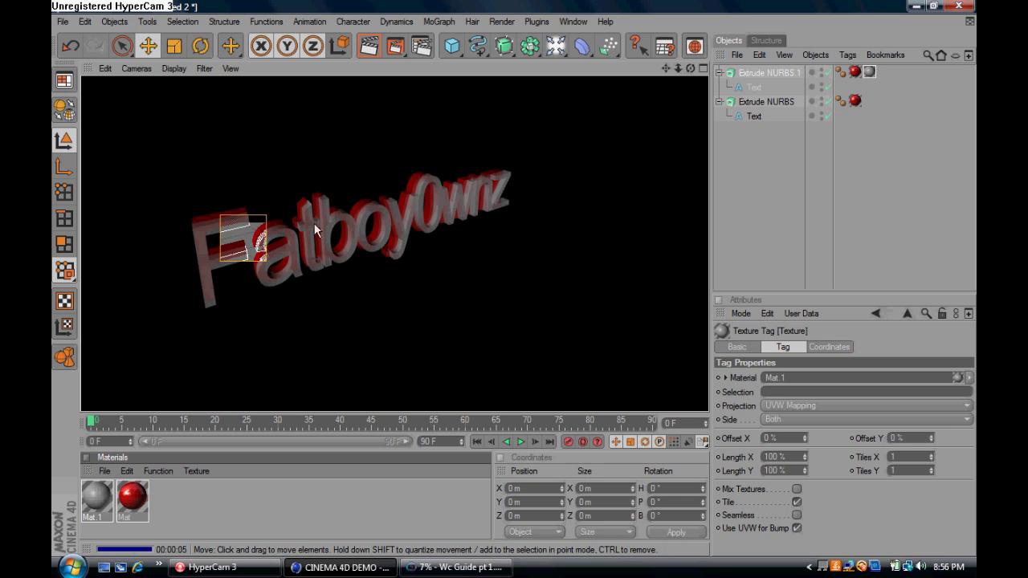
pyautogui.click(360, 226)
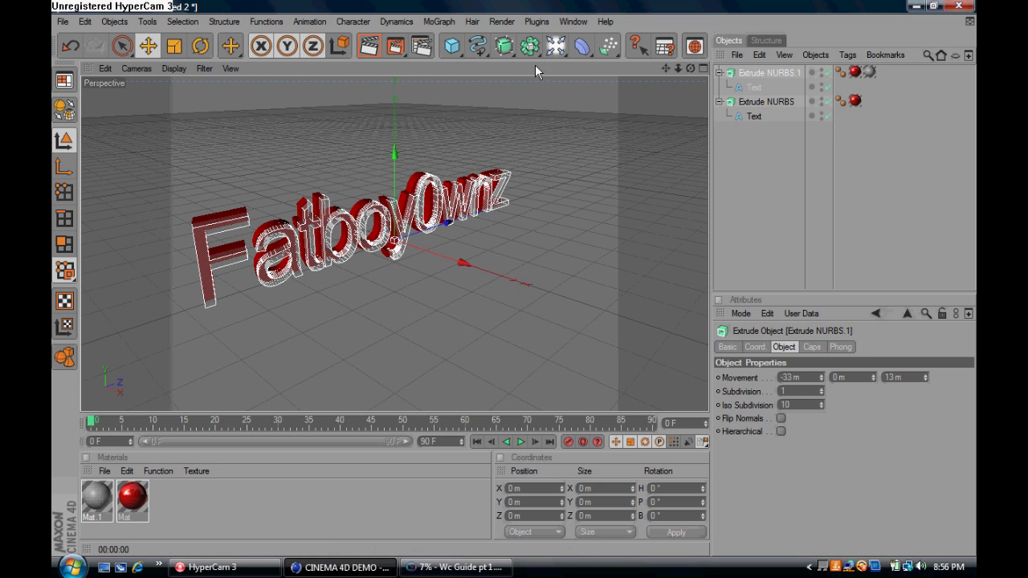
# Add a Plane object to the scene and stretch its width to about 4343 m.
pyautogui.moveTo(460, 55); pyautogui.dragTo(568, 96)
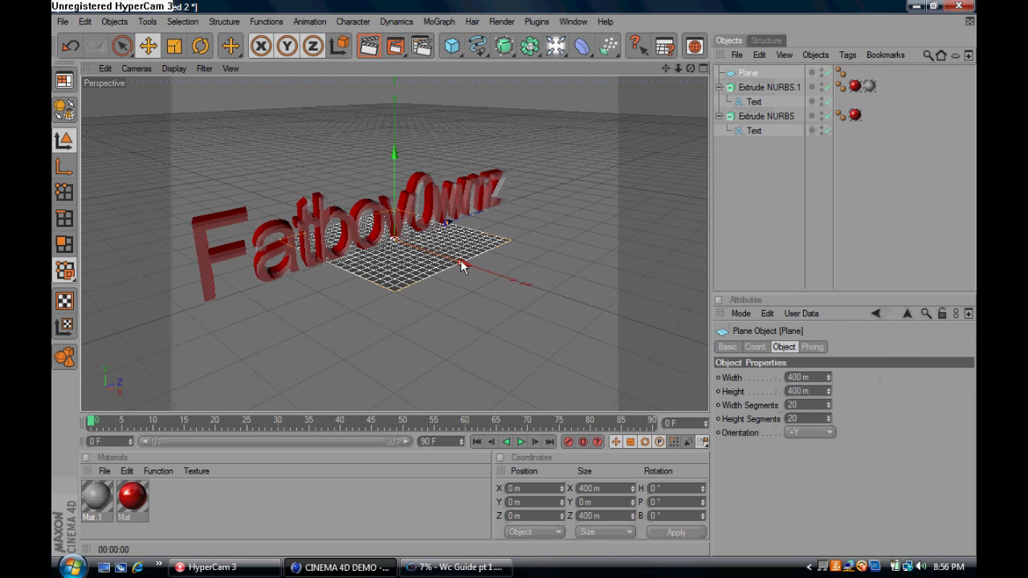
pyautogui.moveTo(461, 264); pyautogui.dragTo(705, 398)
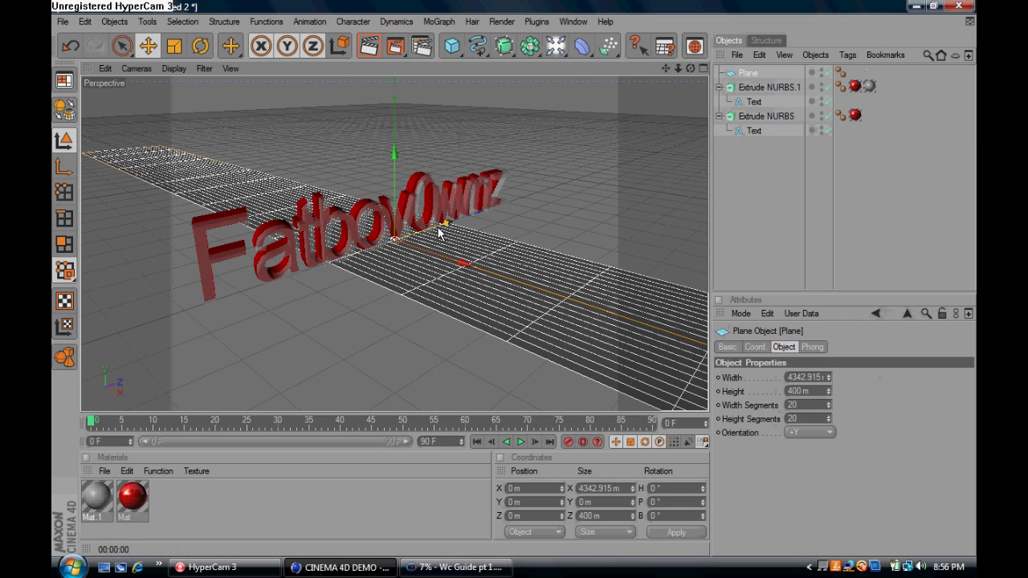
# Move the plane to about Z 85 m and enlarge its height to 3084 m.
pyautogui.moveTo(440, 231)
pyautogui.mouseDown()
pyautogui.moveTo(491, 214)
pyautogui.moveTo(459, 225)
pyautogui.mouseUp()
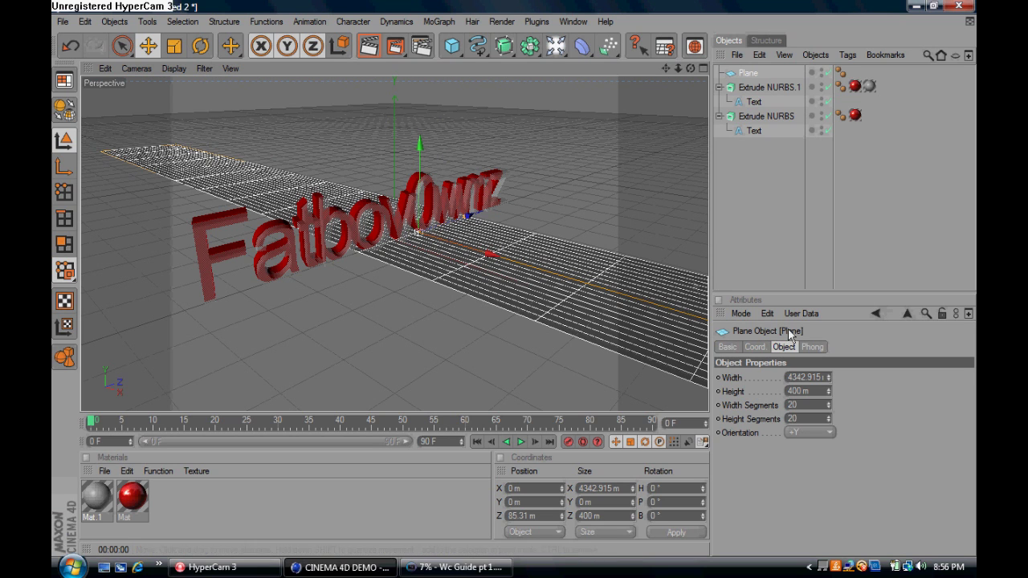
pyautogui.doubleClick(810, 391)
pyautogui.scroll(14, 810, 391)
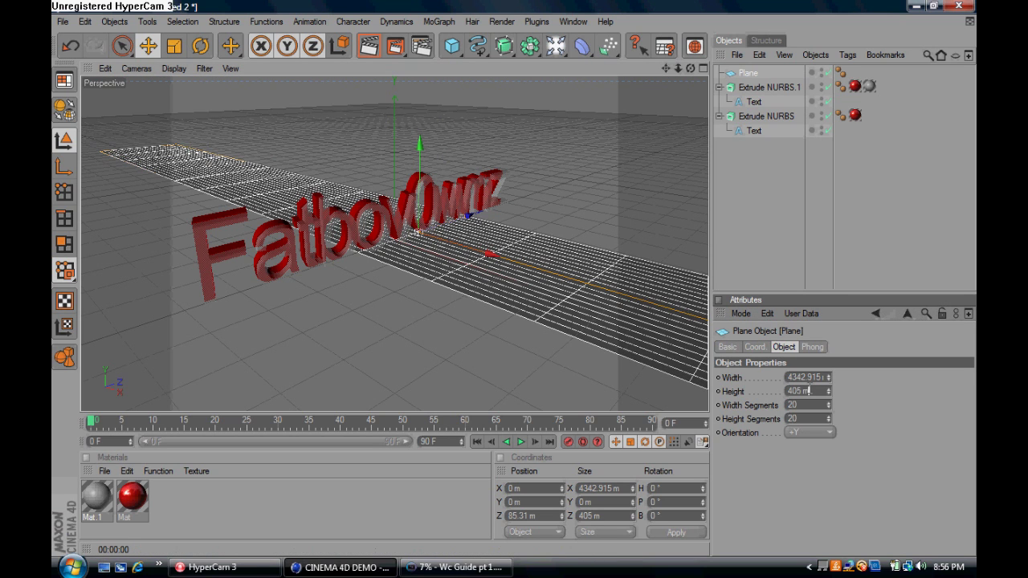
pyautogui.scroll(3, 809, 390)
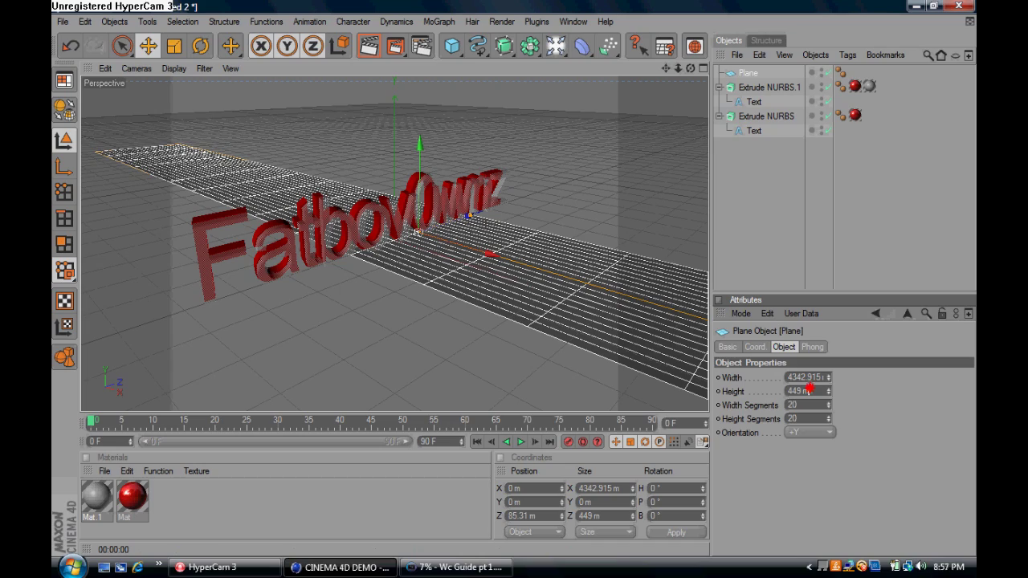
pyautogui.moveTo(830, 392); pyautogui.dragTo(830, 0)
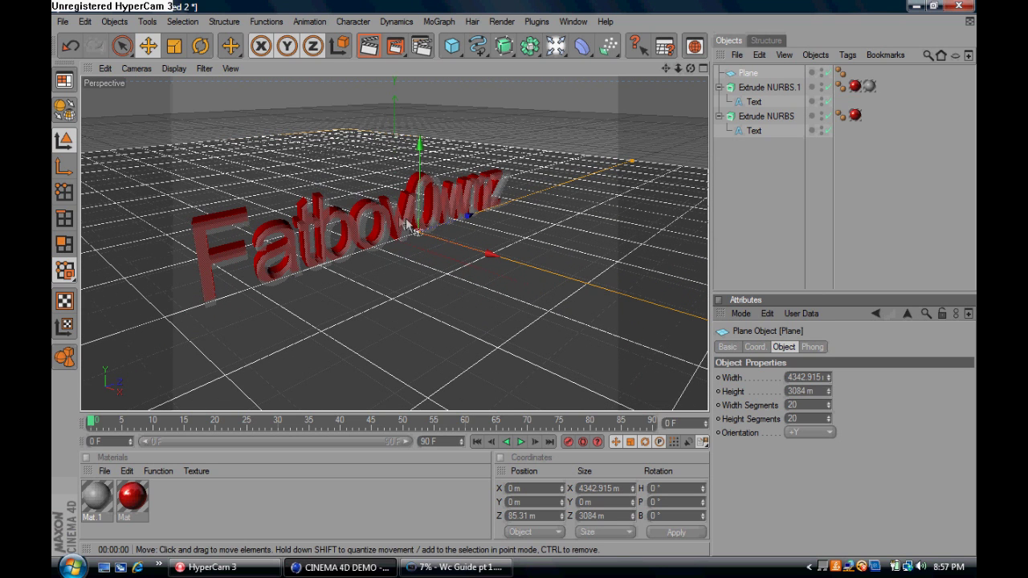
# Raise the red extruded text to about Y 74 m and its transparent copy to about Y 72 m, above the floor plane.
pyautogui.click(511, 180)
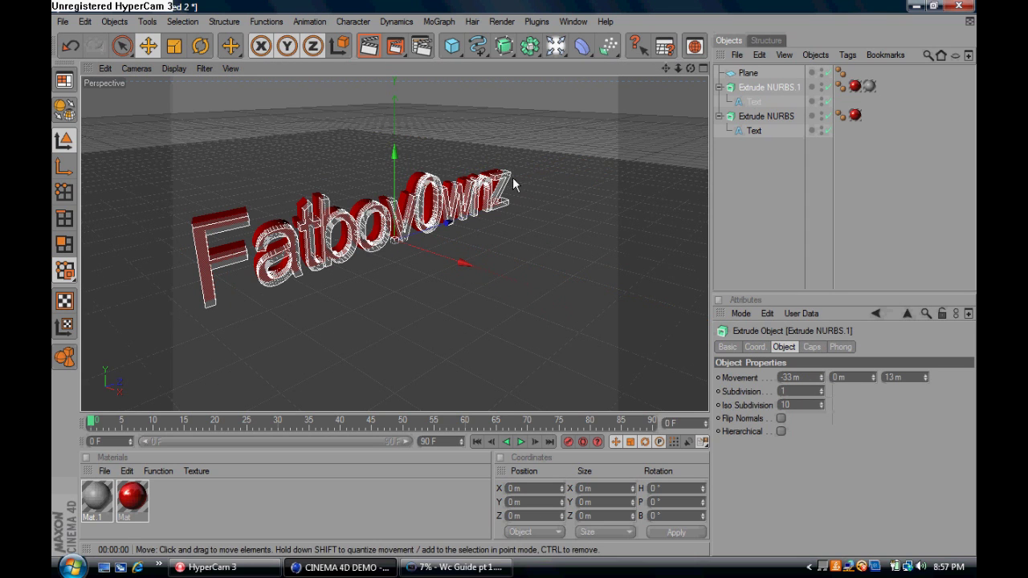
pyautogui.click(394, 237)
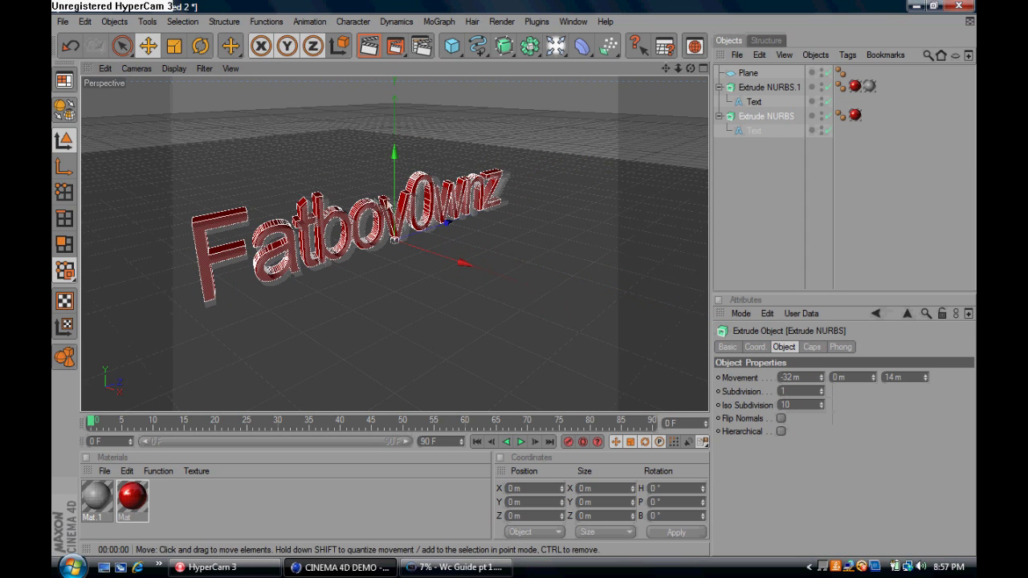
pyautogui.moveTo(395, 140); pyautogui.dragTo(394, 116)
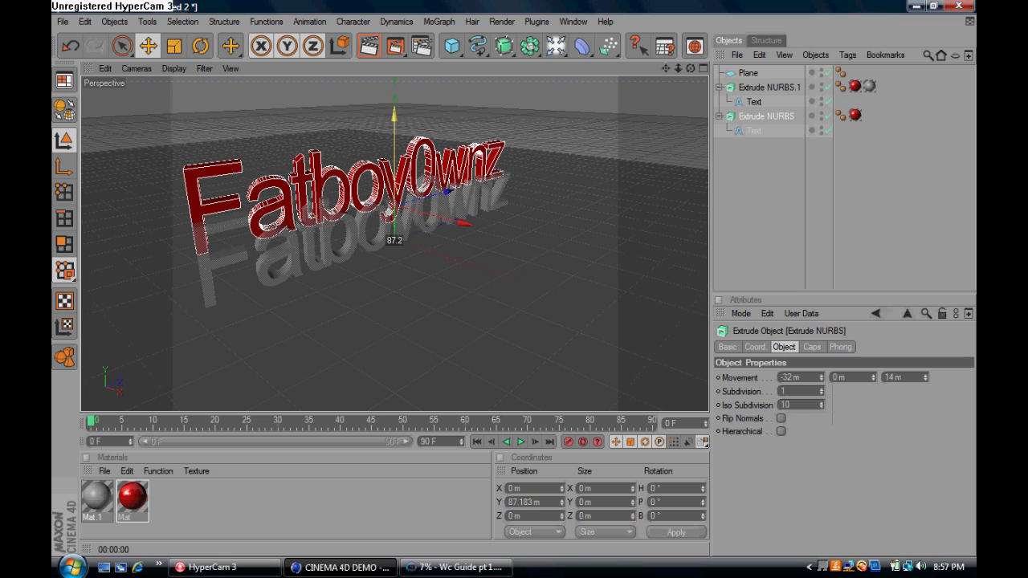
pyautogui.click(409, 227)
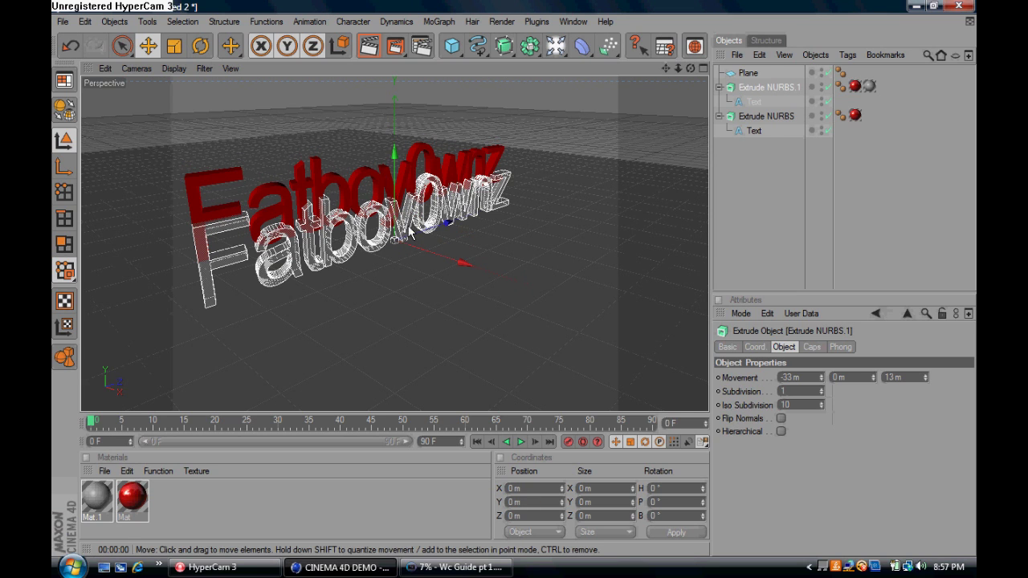
pyautogui.moveTo(397, 175); pyautogui.dragTo(396, 159)
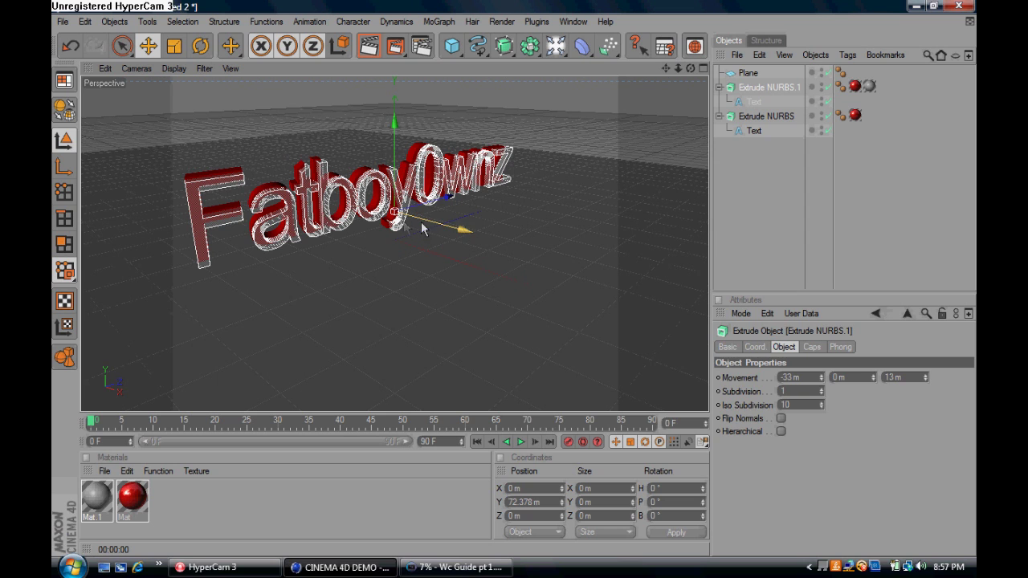
# Duplicate the floor plane by copying and pasting it in the object list.
pyautogui.click(748, 73)
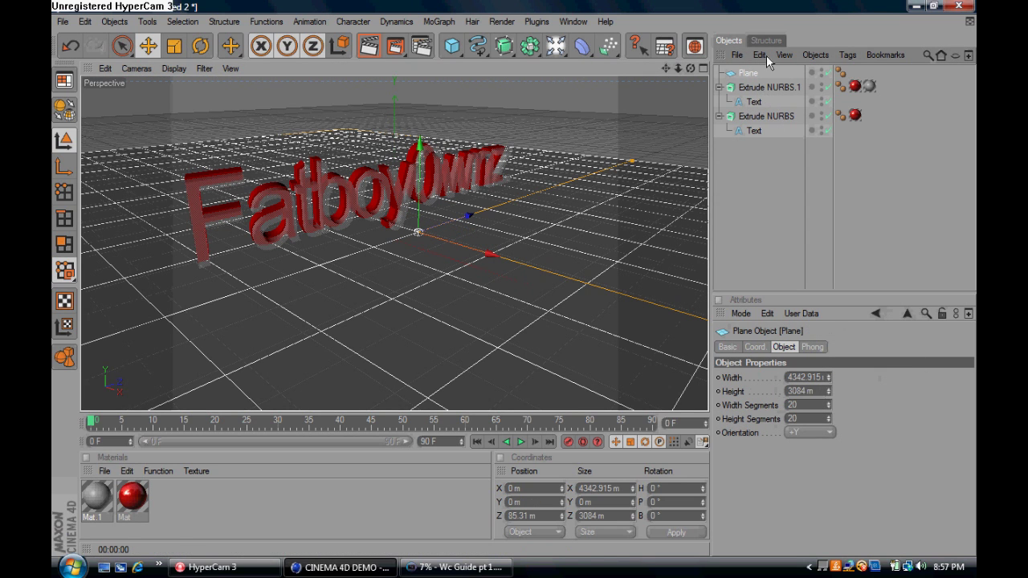
pyautogui.click(764, 54)
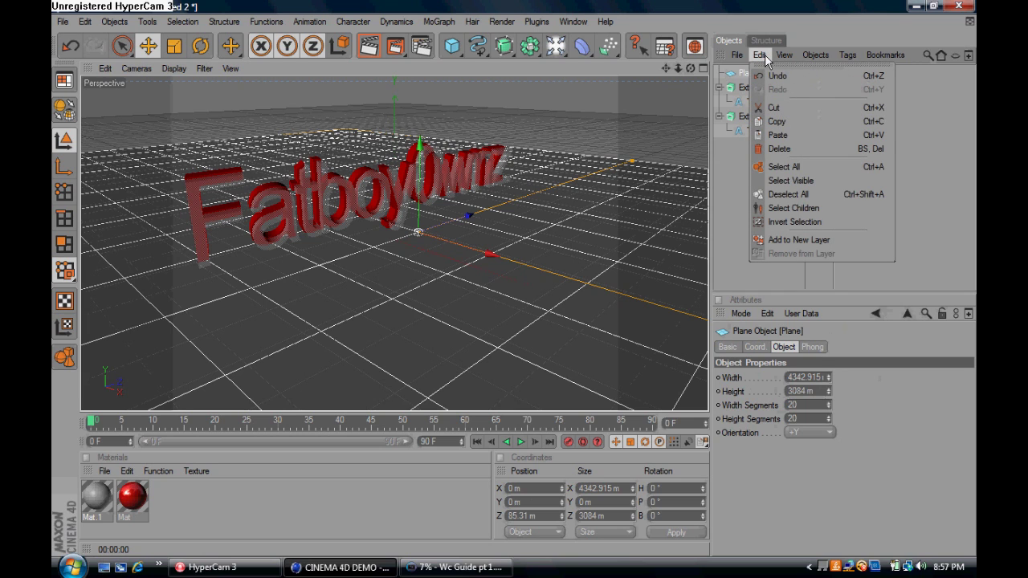
pyautogui.click(780, 122)
pyautogui.click(763, 56)
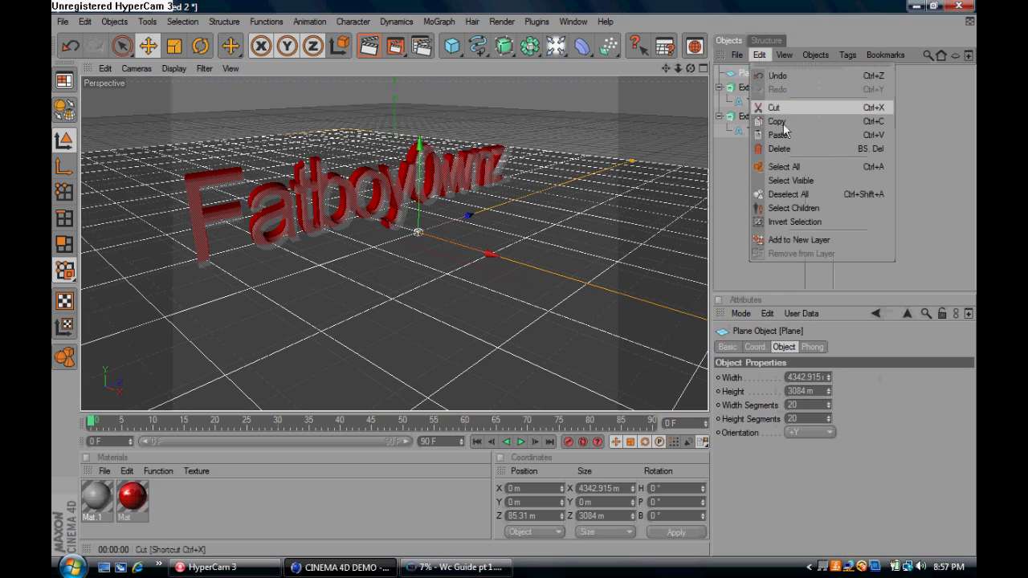
pyautogui.click(779, 136)
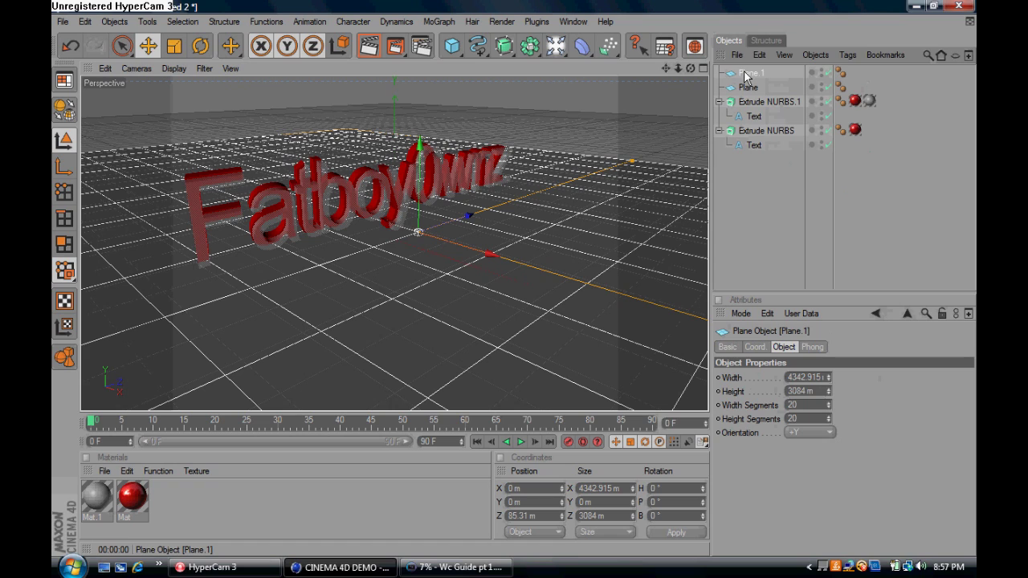
pyautogui.doubleClick(746, 73)
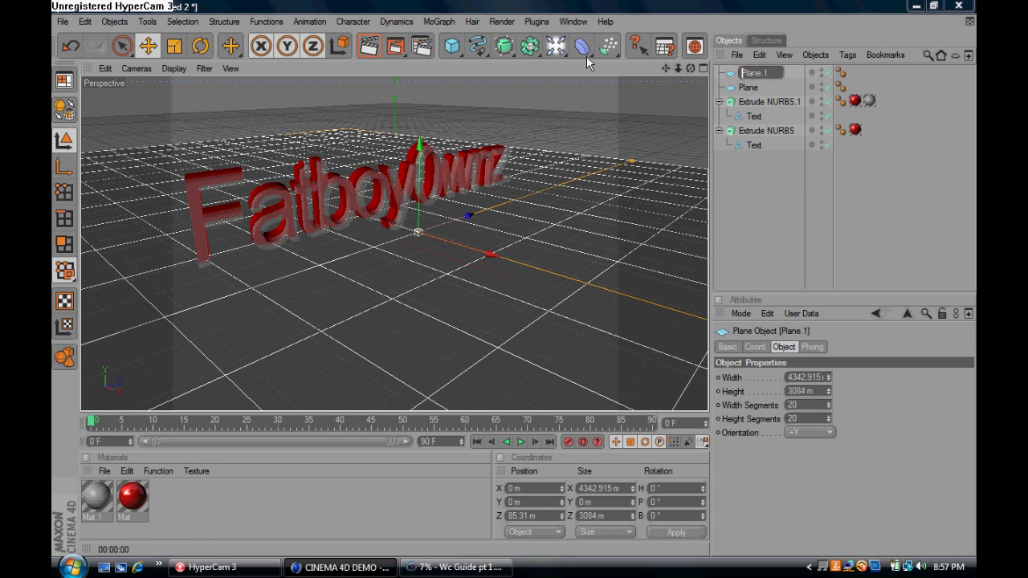
pyautogui.press('Return')
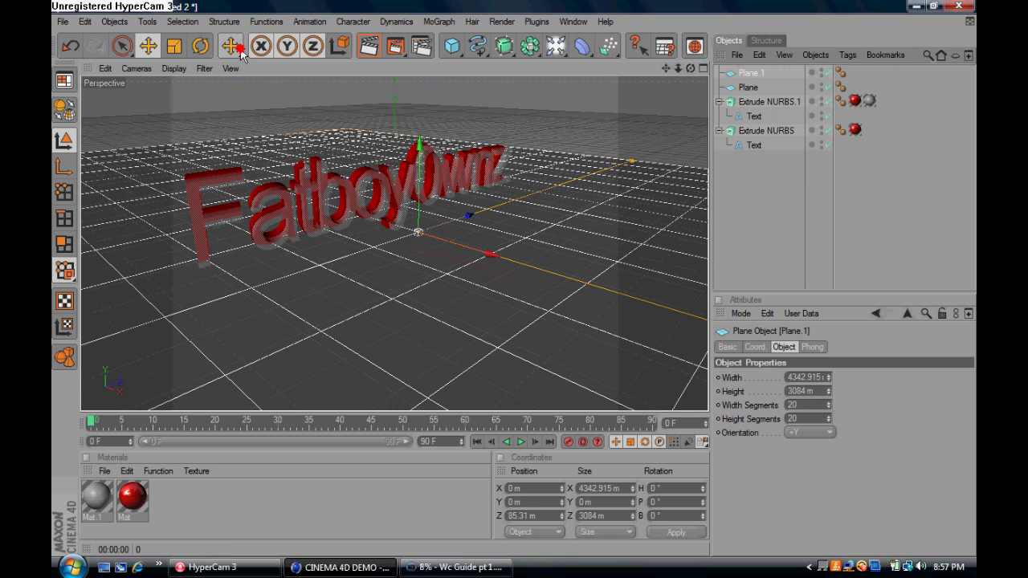
# Rotate the duplicate plane to a bank of about 90° and move it behind the text to about X -98 m.
pyautogui.click(147, 21)
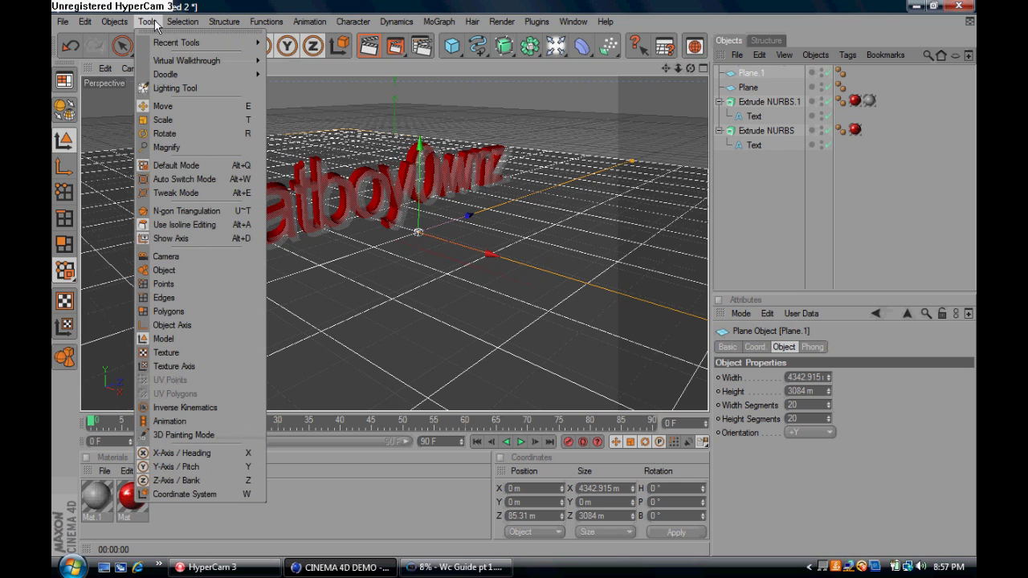
pyautogui.click(164, 133)
pyautogui.moveTo(456, 233); pyautogui.dragTo(446, 282)
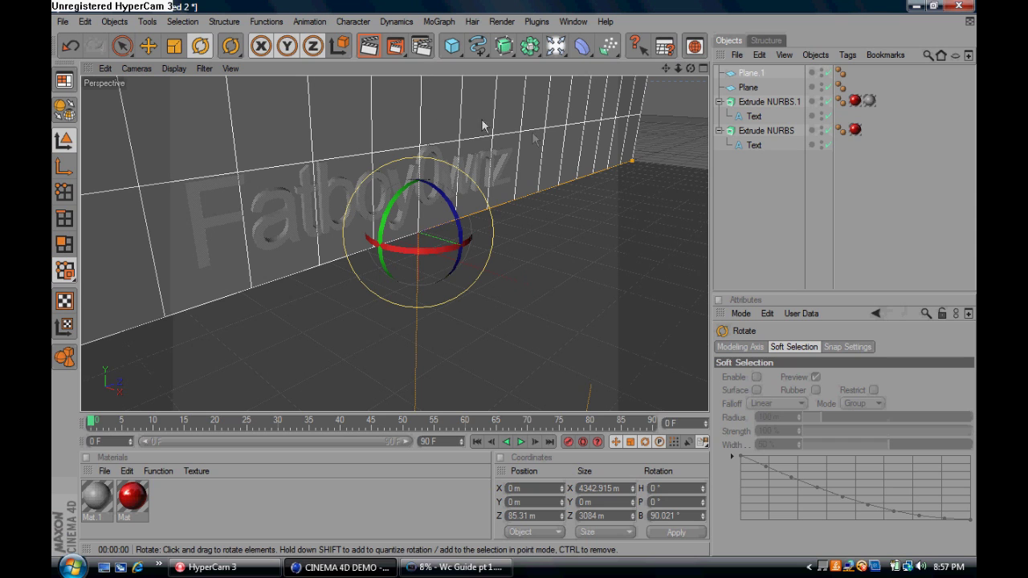
pyautogui.moveTo(230, 46); pyautogui.dragTo(265, 86)
pyautogui.moveTo(488, 248); pyautogui.dragTo(459, 243)
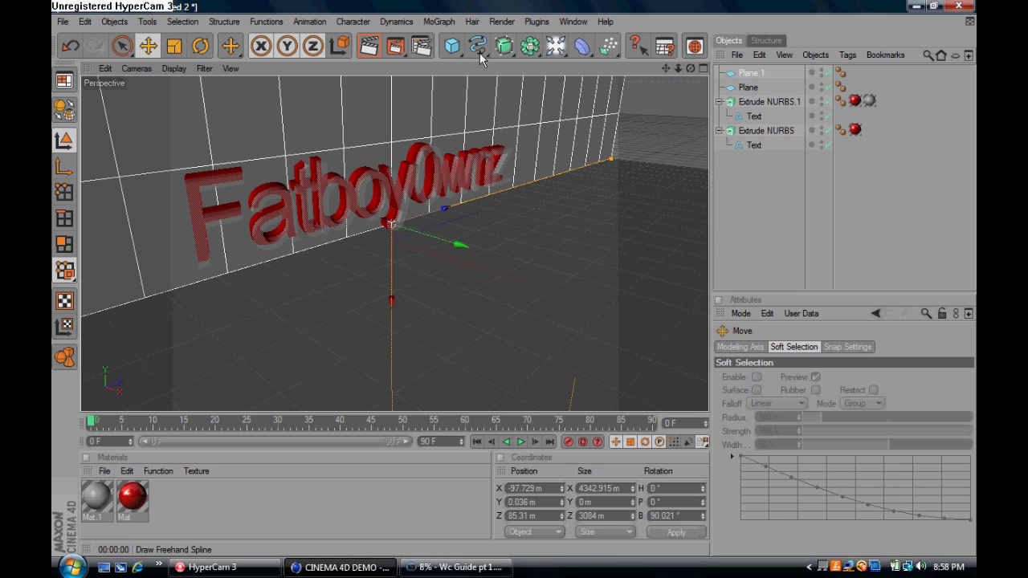
# Add a target spot light, place it in front of the text at about X 853, Y 258, Z -505 m, and widen its cone.
pyautogui.moveTo(562, 50)
pyautogui.mouseDown()
pyautogui.moveTo(690, 62)
pyautogui.moveTo(688, 82)
pyautogui.mouseUp()
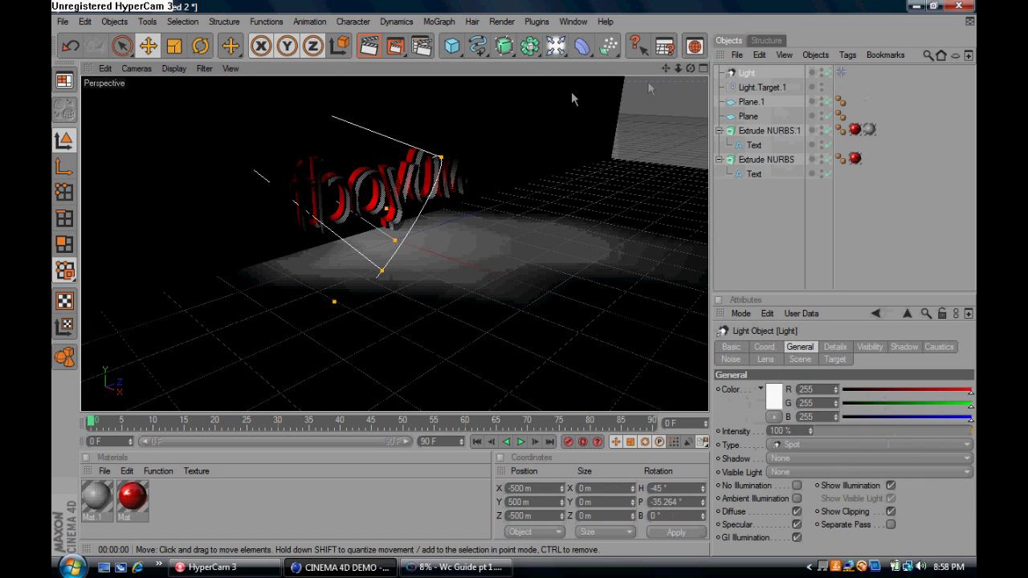
pyautogui.scroll(-5, 317, 225)
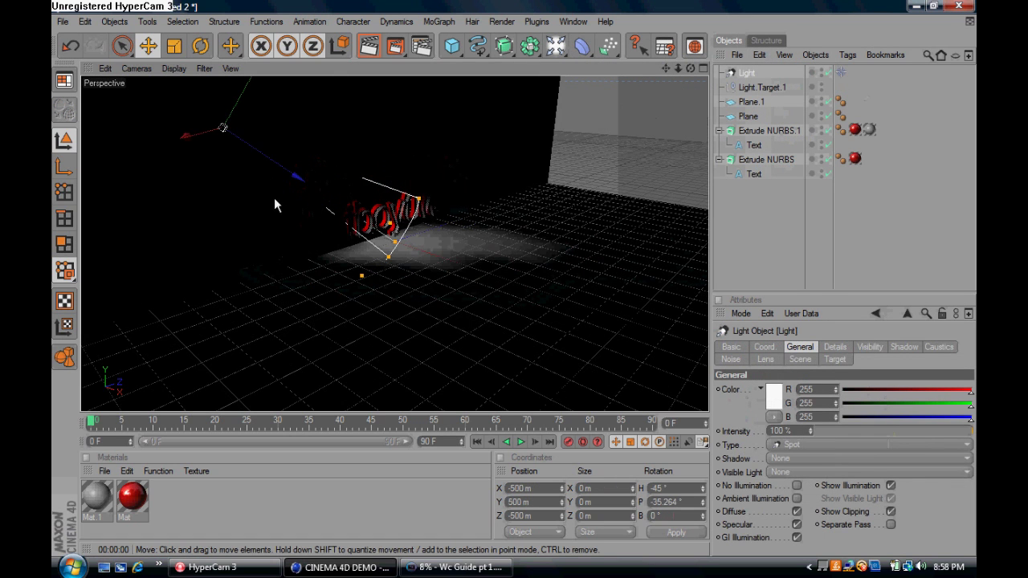
pyautogui.moveTo(247, 144); pyautogui.dragTo(255, 136)
pyautogui.scroll(2, 322, 176)
pyautogui.moveTo(391, 146); pyautogui.dragTo(421, 100)
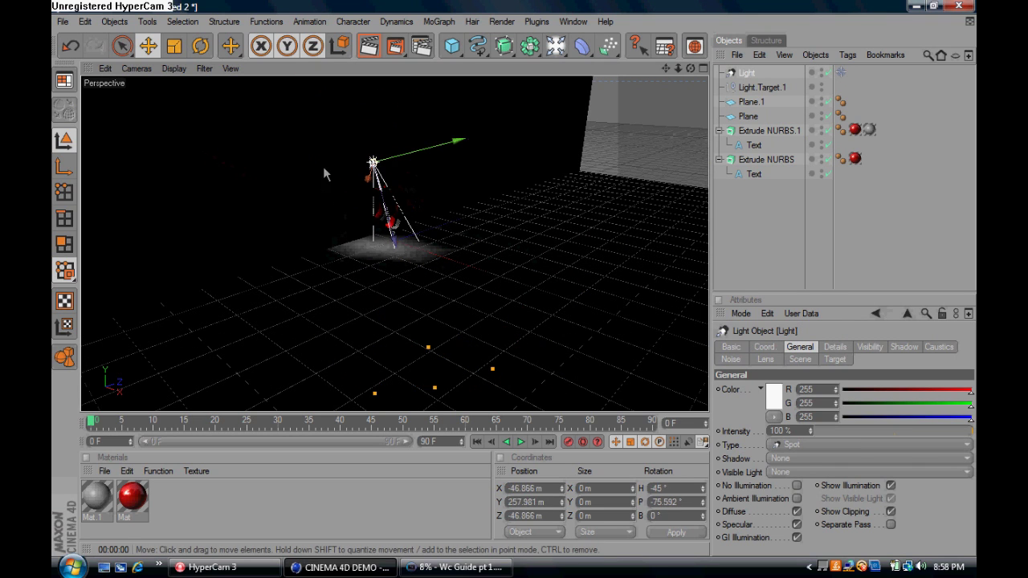
pyautogui.moveTo(372, 186); pyautogui.dragTo(626, 316)
pyautogui.moveTo(337, 251); pyautogui.dragTo(224, 269)
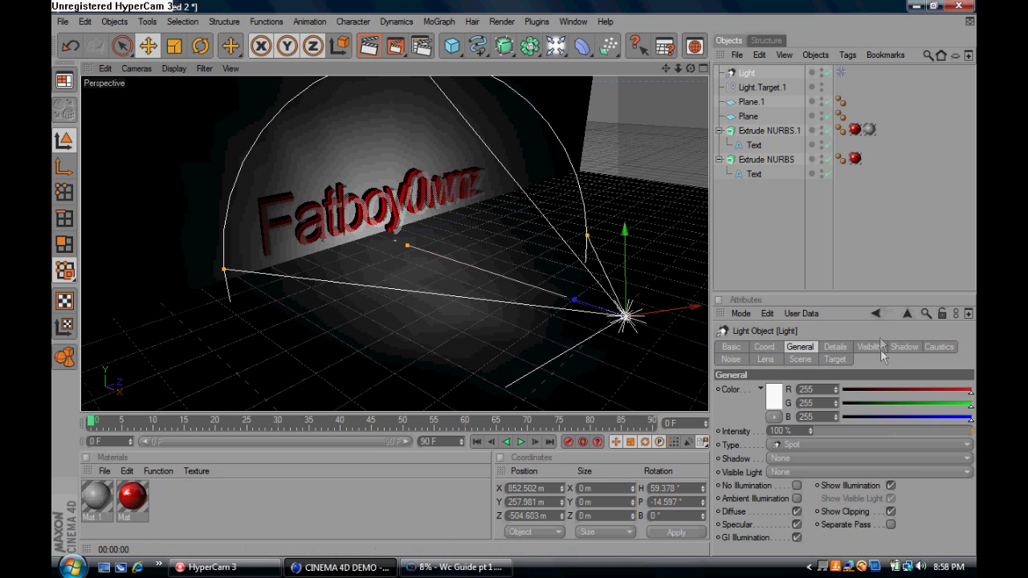
# Set the light's shadow to Shadow Maps (Soft) and render the perspective view.
pyautogui.click(904, 347)
pyautogui.click(857, 390)
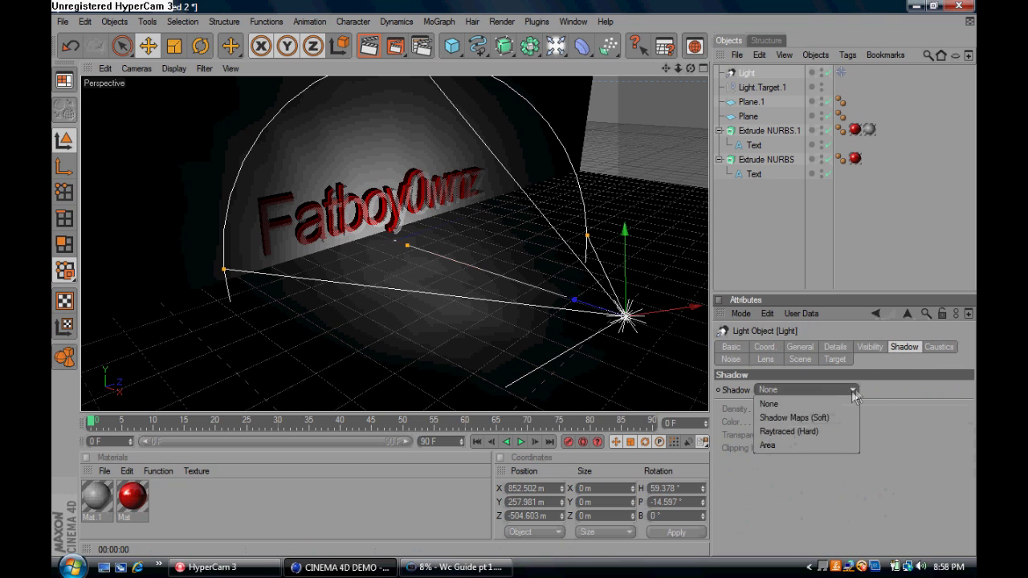
pyautogui.click(830, 419)
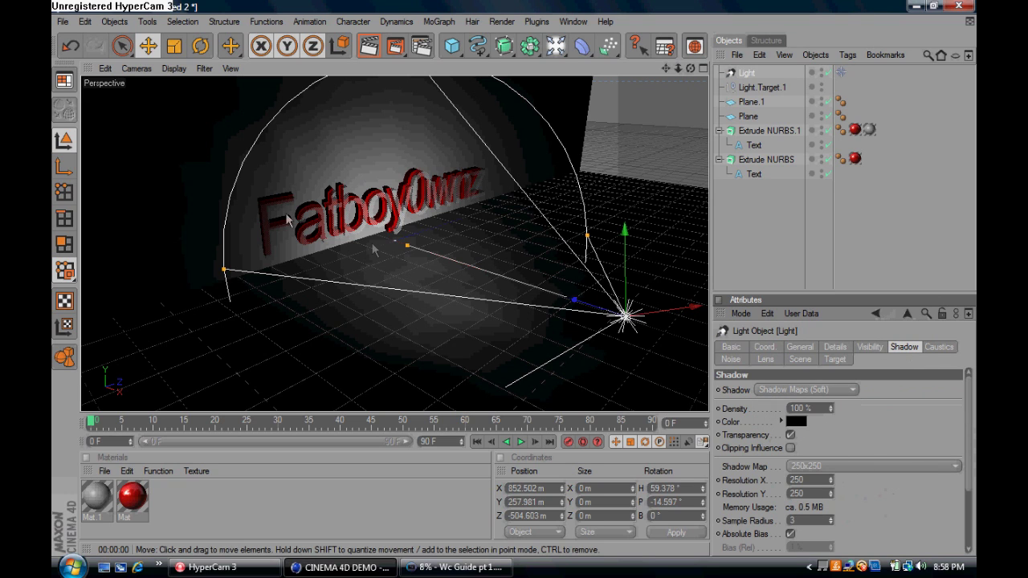
pyautogui.click(369, 46)
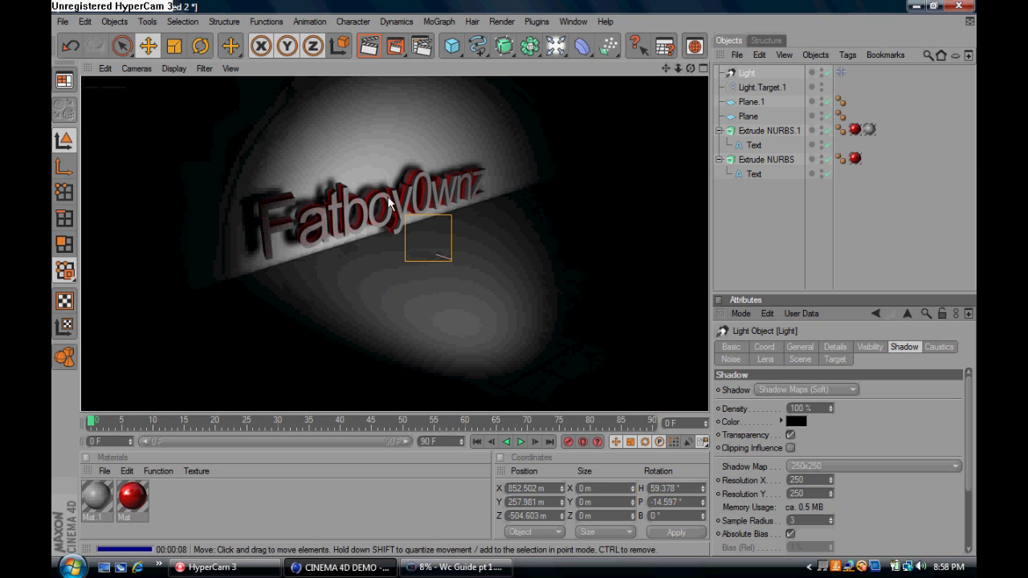
pyautogui.click(393, 222)
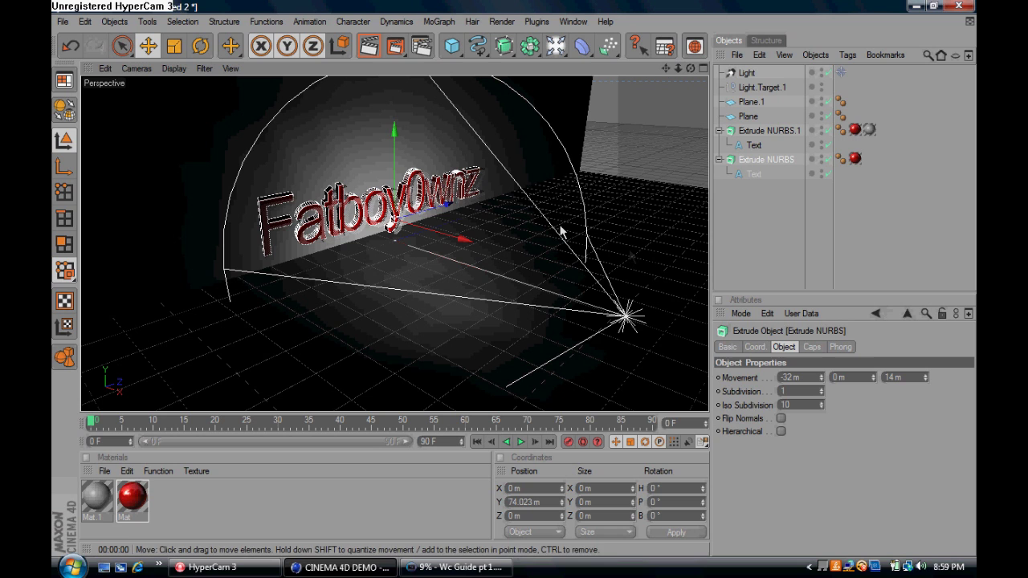
# Browse the Desktop and open the finished version of the text scene, the file ending in "v2.c4d".
pyautogui.click(65, 21)
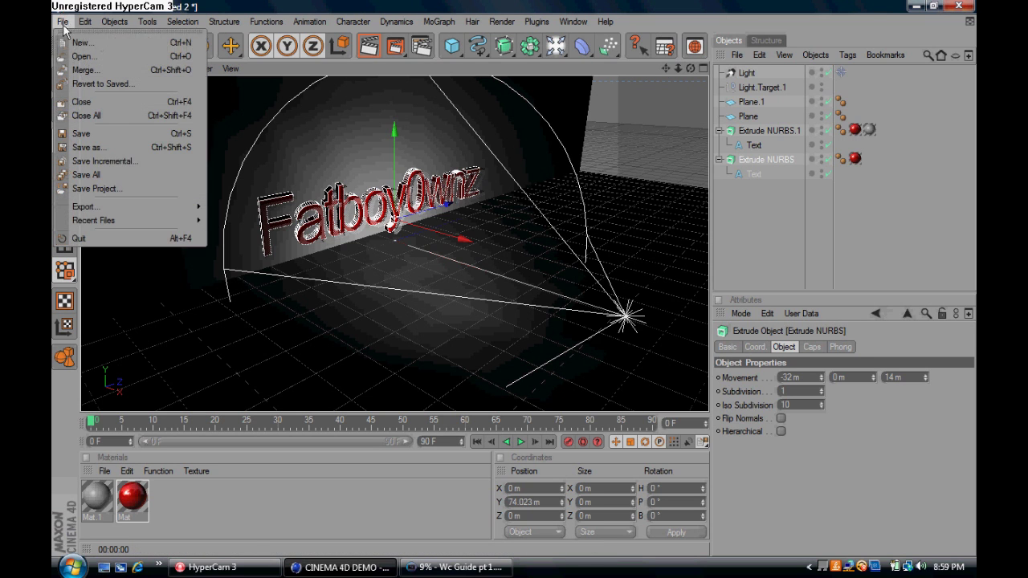
pyautogui.click(80, 49)
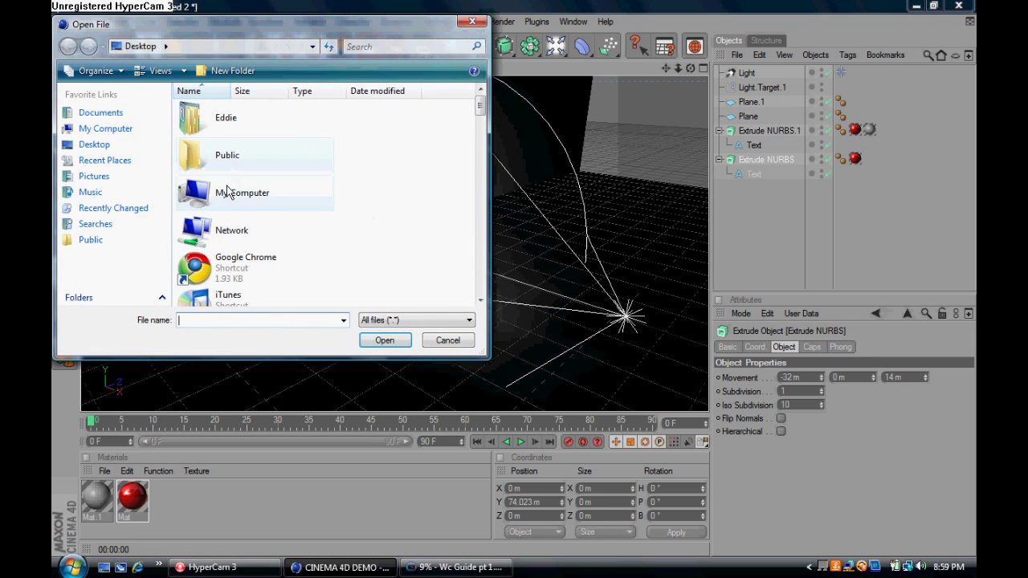
pyautogui.click(167, 48)
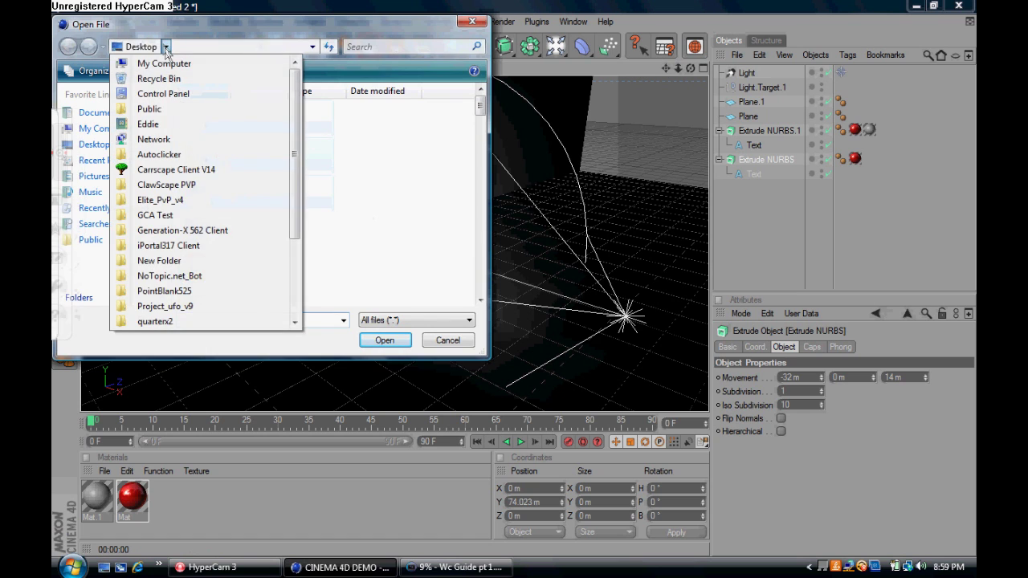
pyautogui.click(433, 171)
pyautogui.moveTo(480, 108); pyautogui.dragTo(473, 274)
pyautogui.click(222, 195)
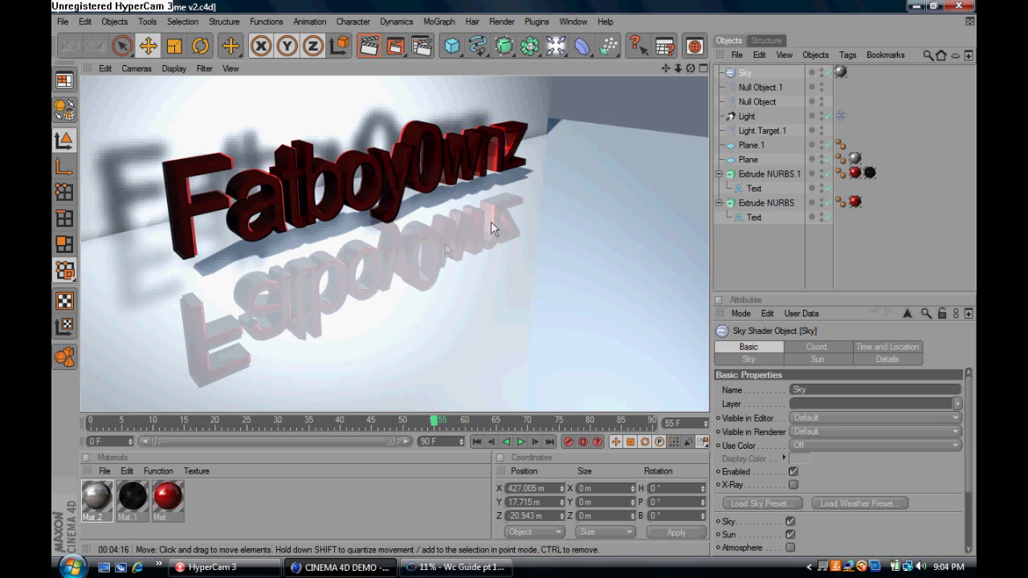
pyautogui.moveTo(233, 571)
pyautogui.click(232, 569)
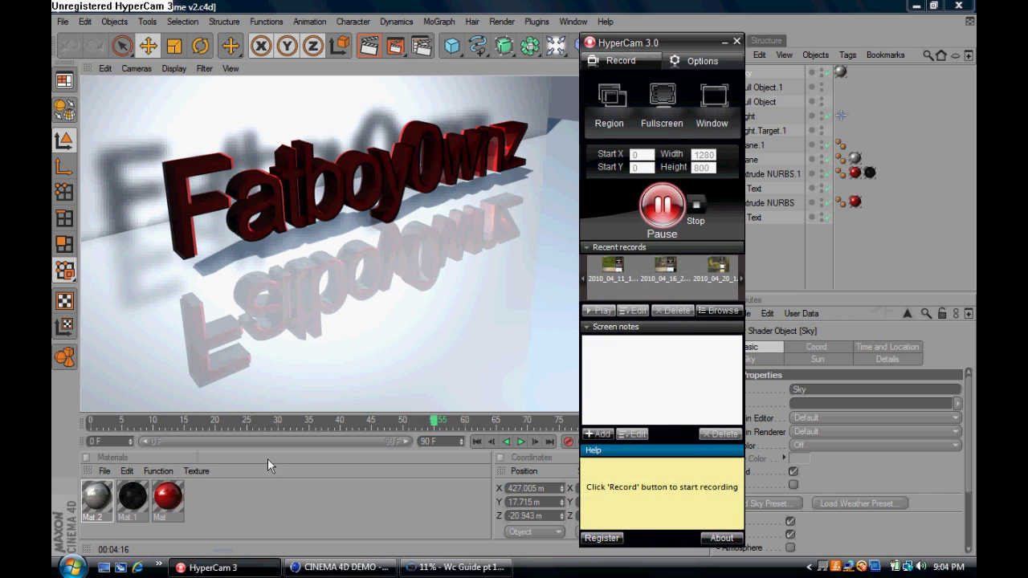